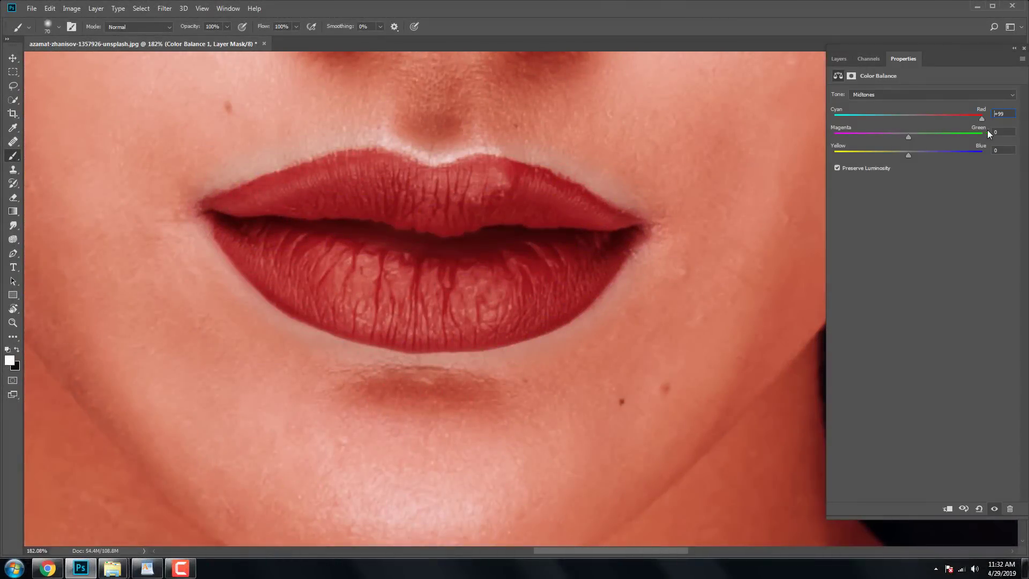
- Shift the Color Balance highlights toward yellow and invert its mask to hide the tint
left_click(884, 94)
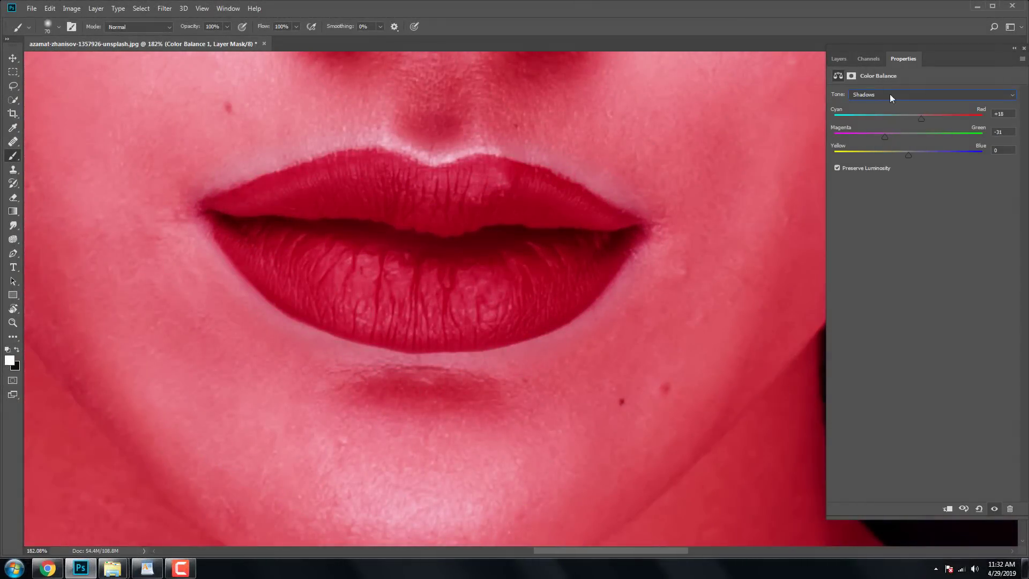
left_click(889, 94)
left_click(892, 120)
left_click_drag(907, 154, 887, 155)
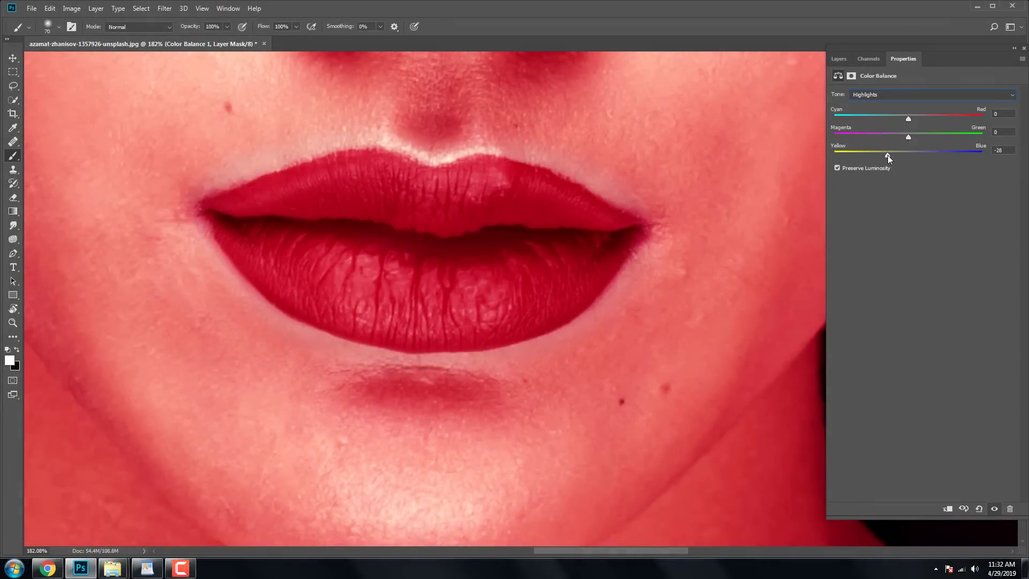
left_click(838, 59)
key("ctrl+i")
- Paint the red tint back over the upper and lower lips with a 64% brush
scroll(374, 200, "up", 1)
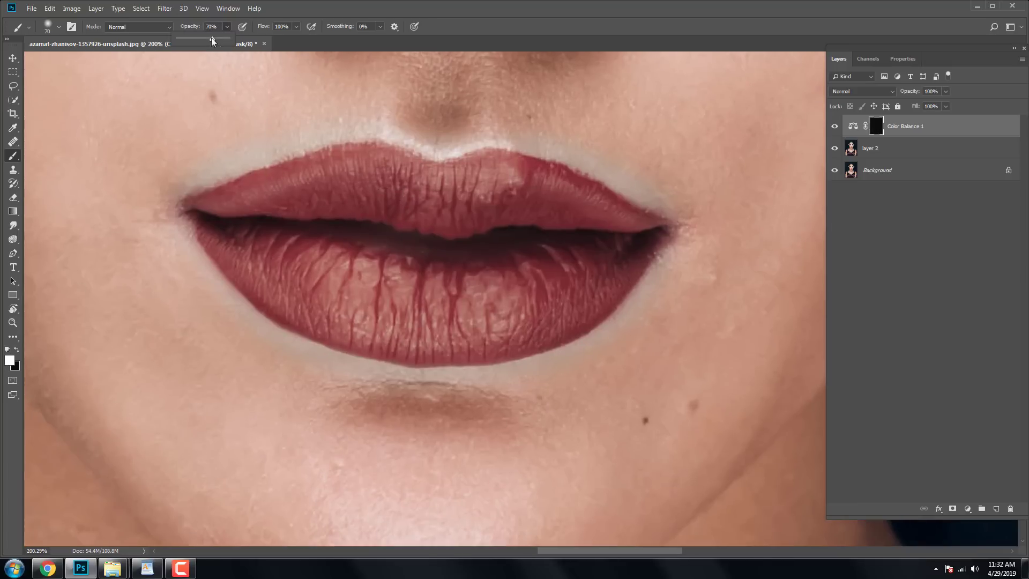
left_click_drag(212, 38, 208, 37)
mouse_move(370, 176)
left_mouse_down()
mouse_move(269, 205)
mouse_move(292, 207)
left_mouse_up()
key("bracketleft")
key("bracketleft")
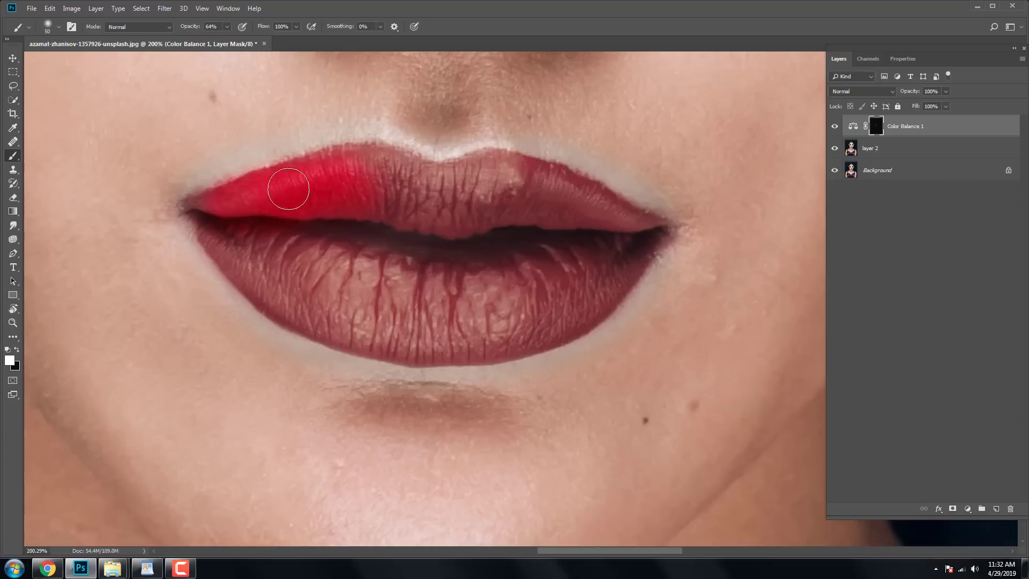
left_click_drag(417, 203, 383, 169)
left_click_drag(486, 178, 431, 200)
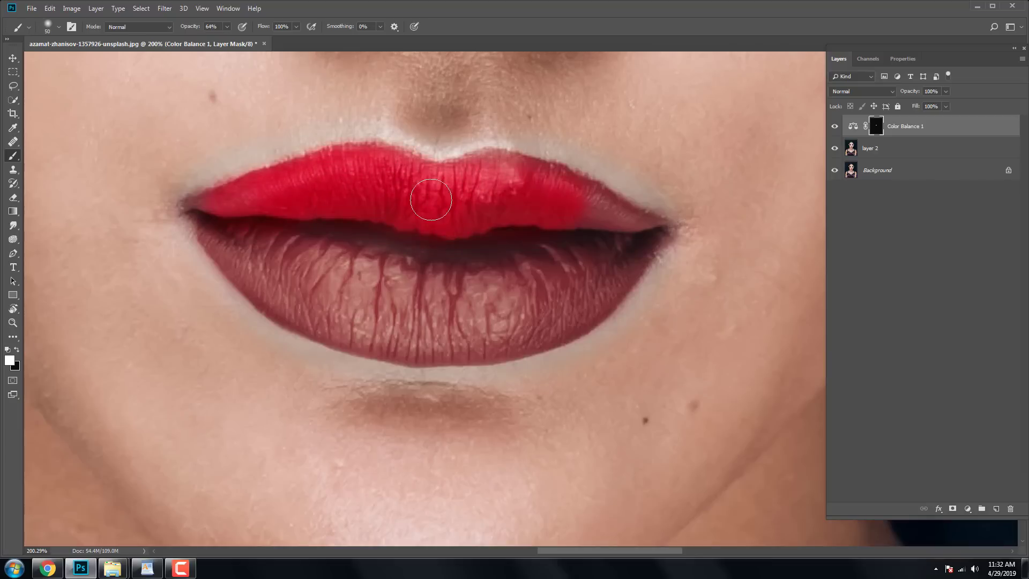
mouse_move(559, 255)
left_mouse_down()
mouse_move(568, 290)
mouse_move(638, 247)
mouse_move(472, 327)
mouse_move(451, 271)
mouse_move(258, 232)
mouse_move(246, 249)
left_mouse_up()
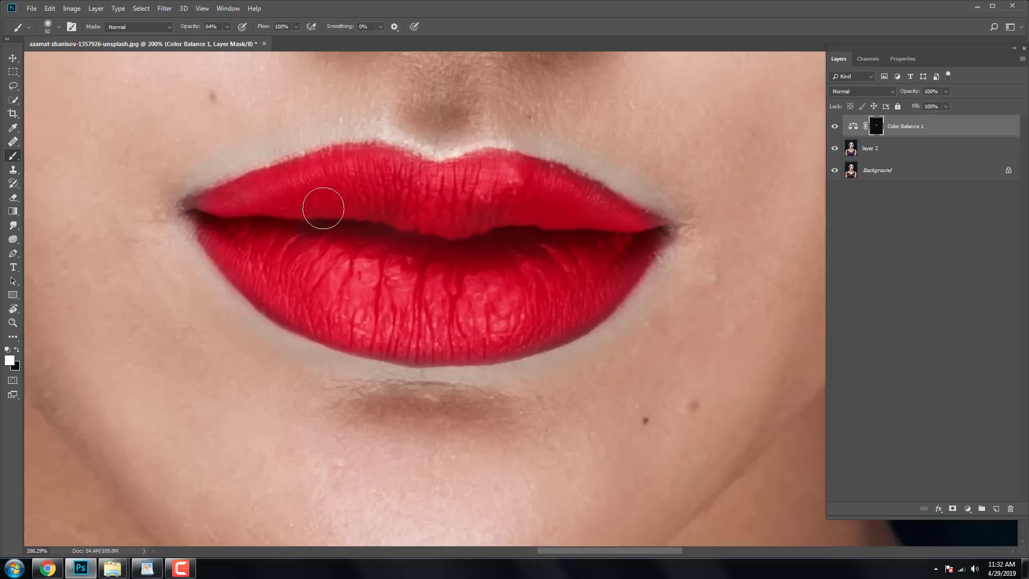
- Add a darkening Curves adjustment layer with an inverted mask
left_click(966, 508)
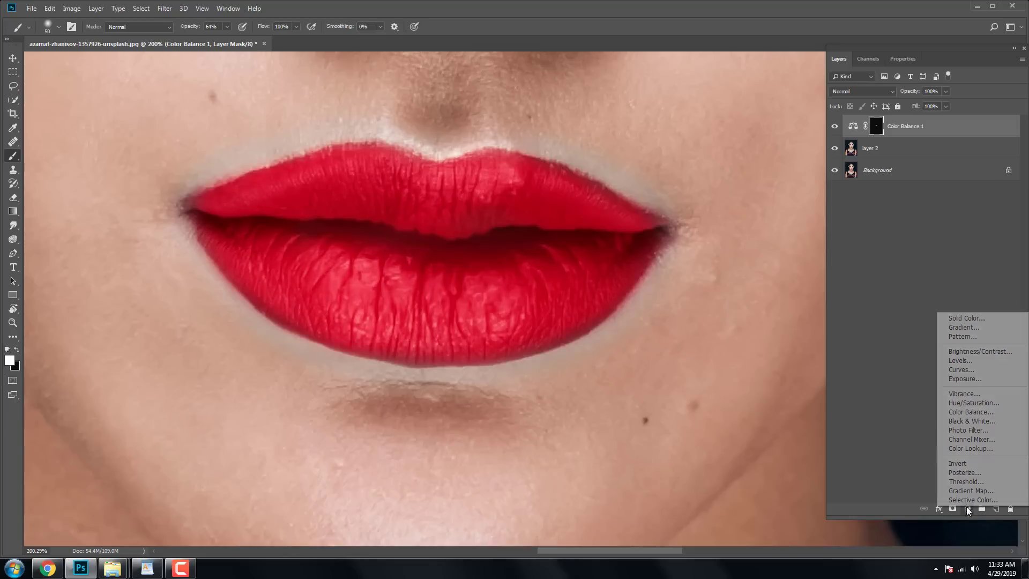
left_click(959, 372)
left_click(838, 58)
key("ctrl+i")
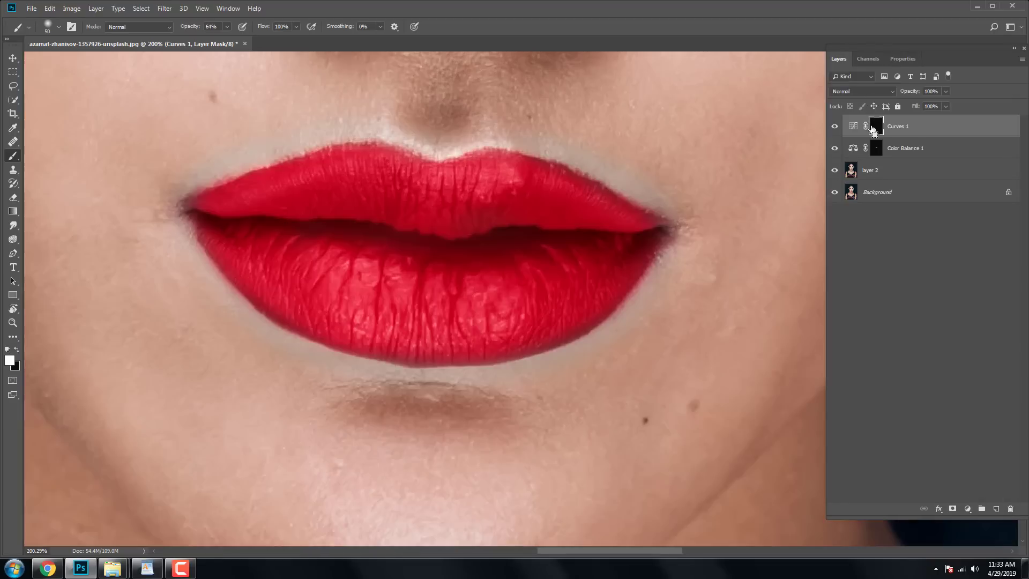
- Paint the Curves darkening onto both lips with a smaller brush
scroll(270, 197, "up", 1)
key("bracketleft")
mouse_move(225, 202)
left_mouse_down()
mouse_move(340, 156)
mouse_move(407, 147)
mouse_move(608, 192)
mouse_move(471, 161)
left_mouse_up()
key("bracketleft")
mouse_move(675, 214)
left_mouse_down()
mouse_move(640, 260)
mouse_move(648, 294)
mouse_move(360, 347)
mouse_move(311, 298)
mouse_move(481, 337)
left_mouse_up()
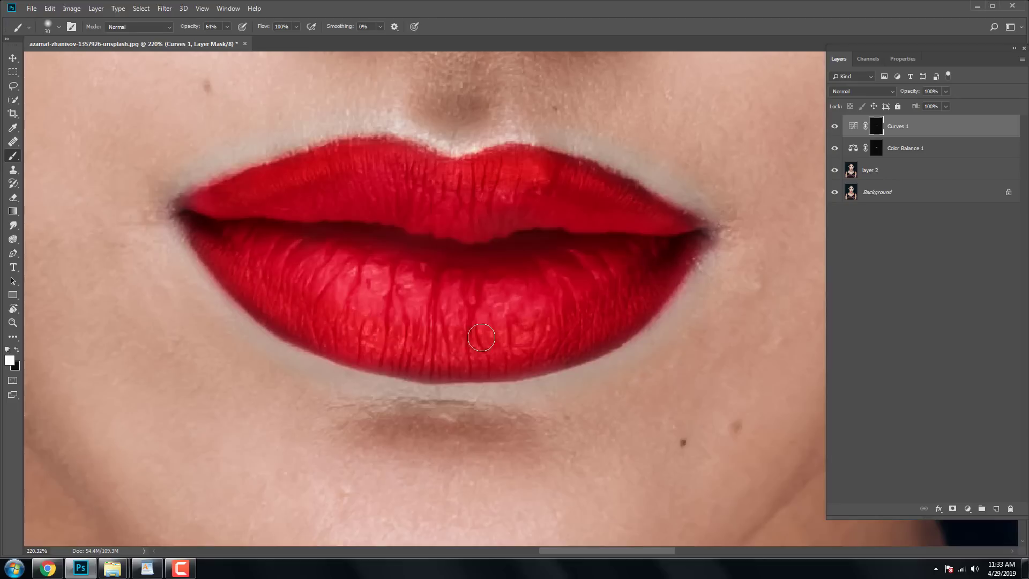
- Set Curves 1 to Multiply at 50% opacity and add an empty layer above
left_click(867, 92)
left_click(857, 134)
left_click(945, 91)
left_click_drag(948, 103, 921, 104)
left_click(995, 508)
- Pick a dark foreground colour and trace the upper lip's outline with a small brush
left_click(9, 360)
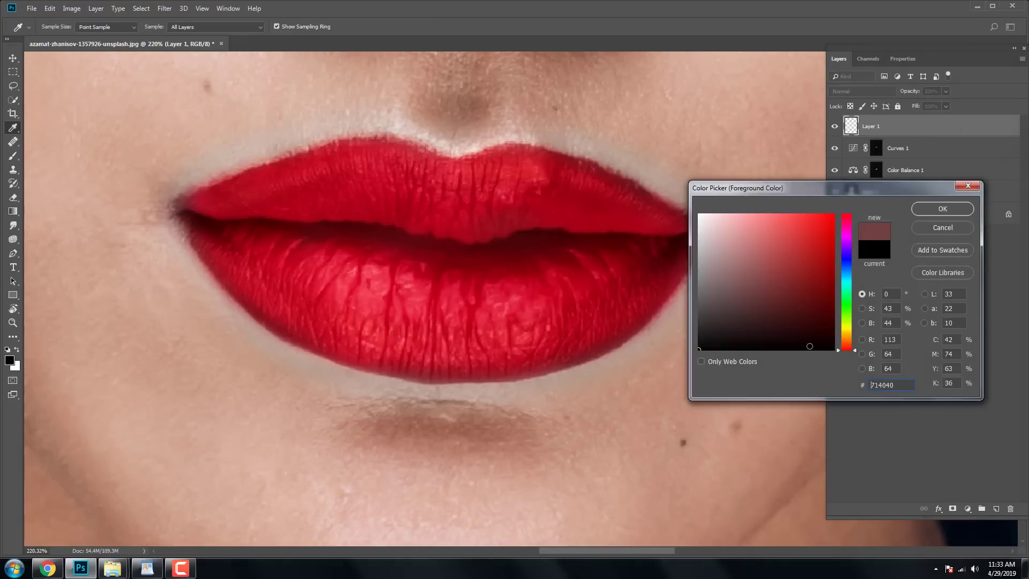
left_click(930, 204)
scroll(267, 126, "up", 1)
scroll(252, 161, "up", 1)
key("bracketleft")
left_click_drag(165, 202, 197, 207)
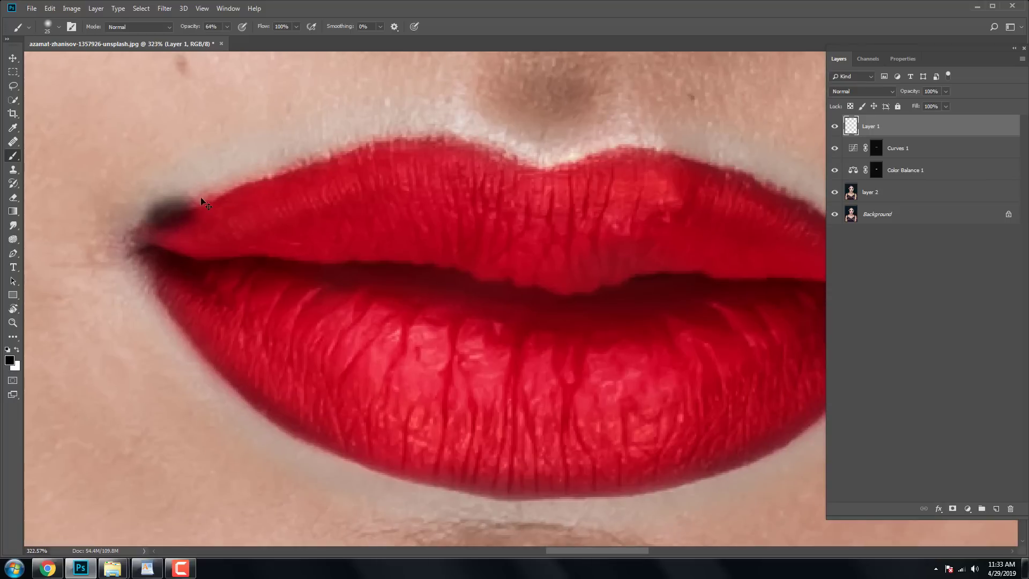
key("ctrl+z")
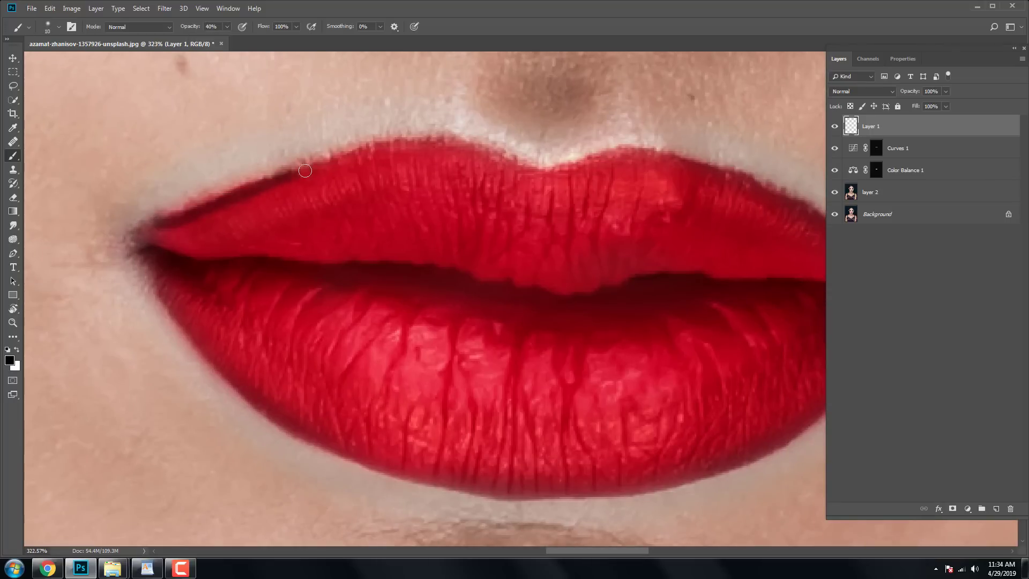
left_click_drag(553, 172, 399, 175)
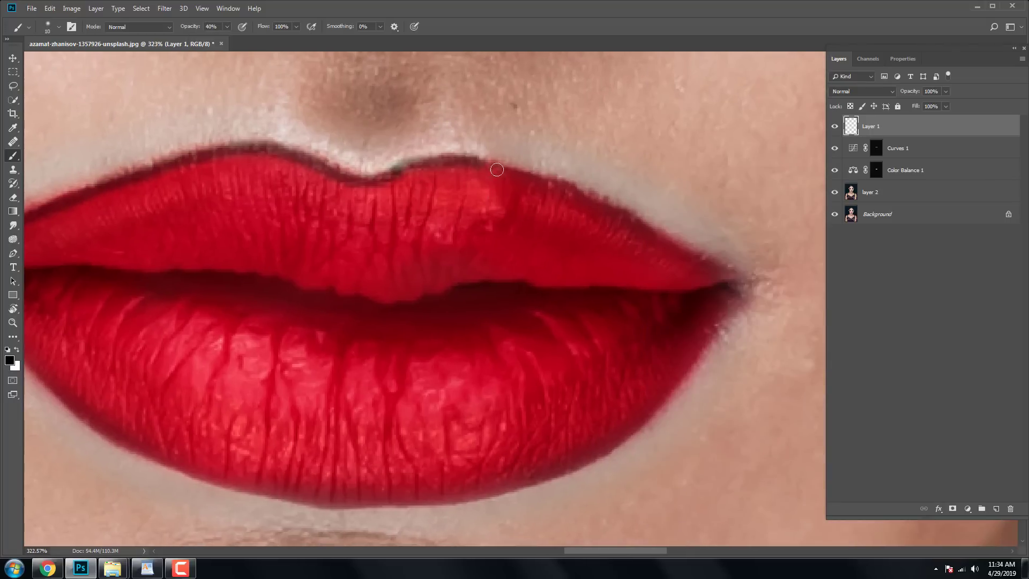
left_click_drag(497, 170, 689, 248)
- Trace a dark line along the lower lip outline and its right edge
scroll(689, 248, "left", 5)
scroll(604, 273, "left", 3)
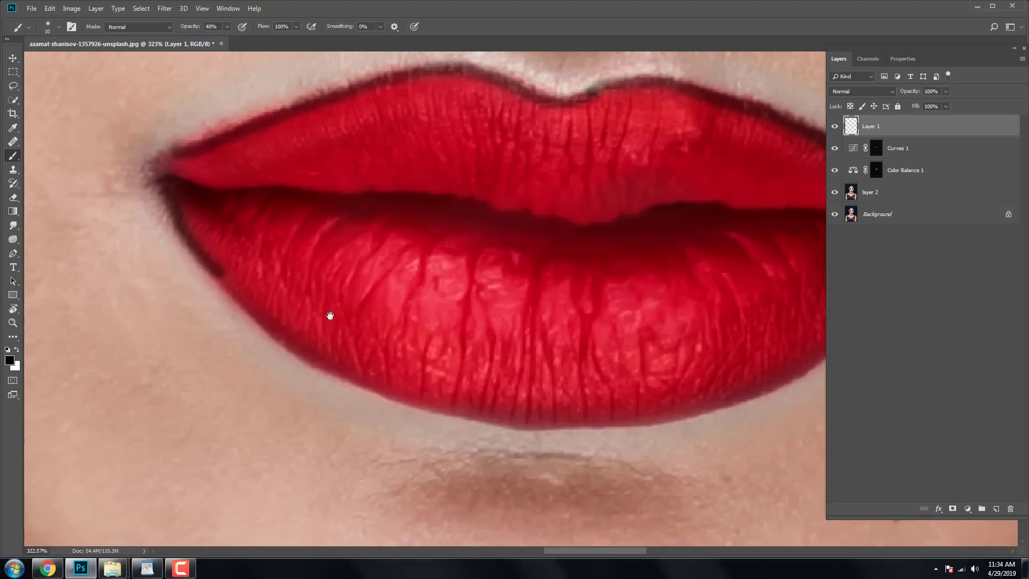
left_click_drag(329, 315, 265, 257)
left_click_drag(270, 303, 210, 294)
mouse_move(32, 102)
left_mouse_down()
mouse_move(687, 286)
mouse_move(566, 355)
left_mouse_up()
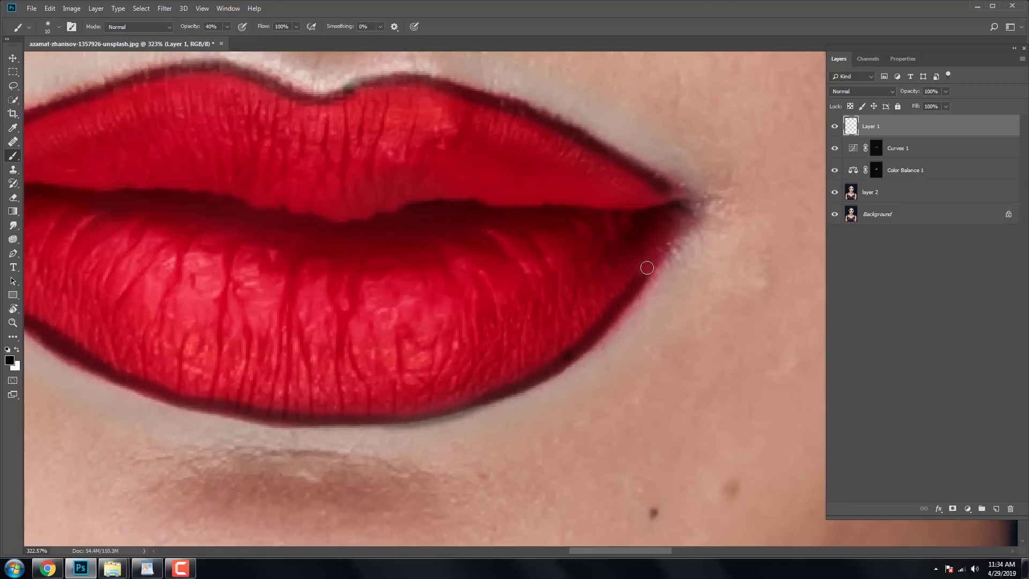
left_click_drag(647, 270, 672, 205)
left_click_drag(602, 314, 615, 302)
left_click_drag(159, 383, 363, 372)
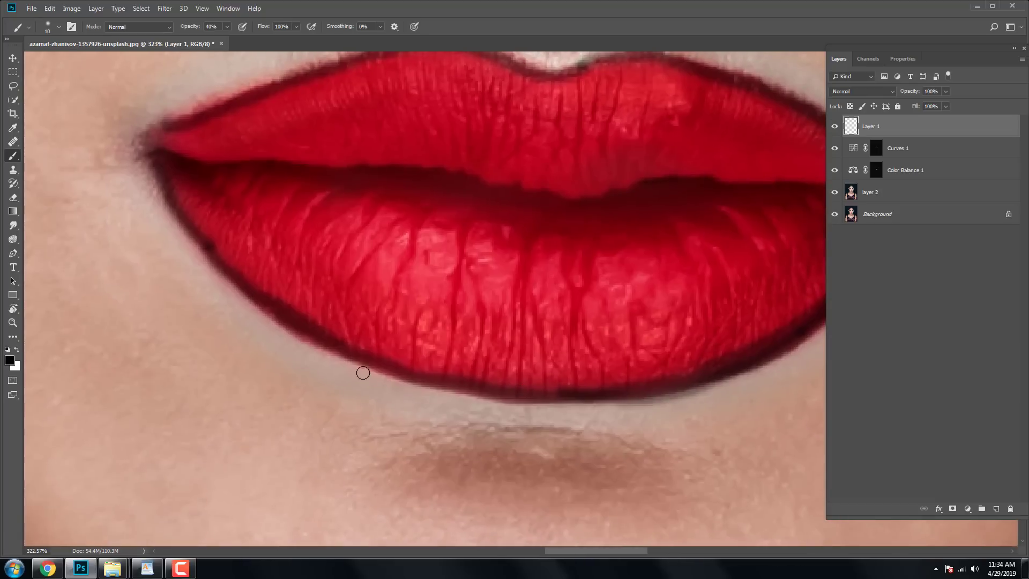
scroll(260, 299, "down", 3)
scroll(259, 299, "down", 3)
- Blend the liner layer as Soft Light and soften it with a Gaussian Blur
left_click(861, 91)
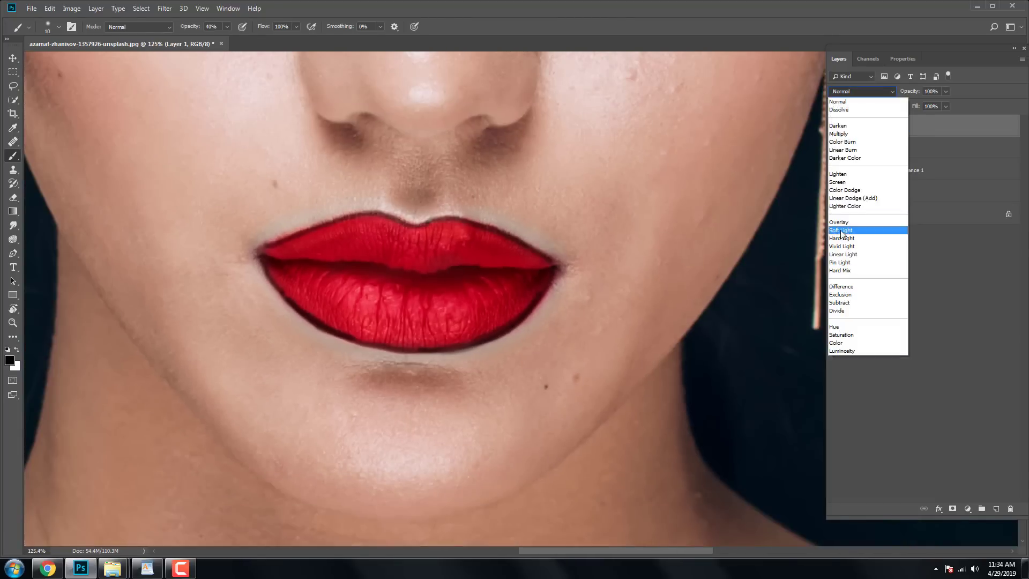
left_click(857, 232)
left_click(164, 8)
left_click(330, 193)
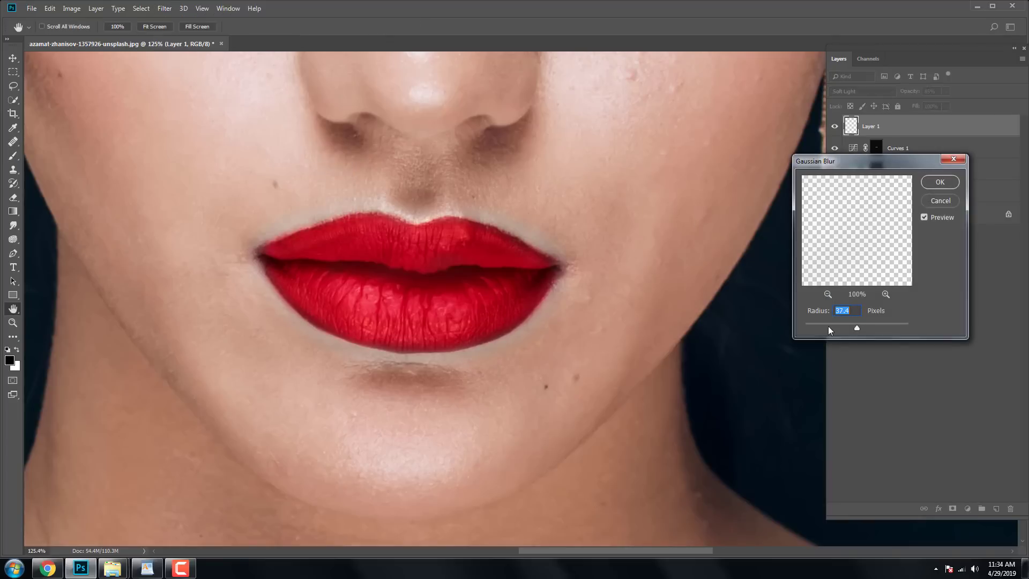
left_click(939, 182)
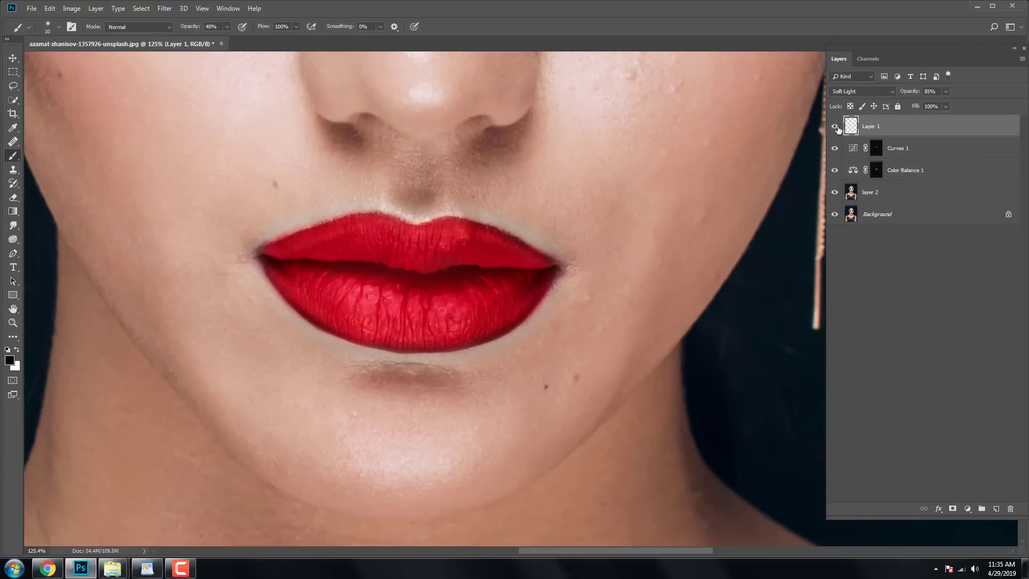
- Merge the lip-colour layers into one and toggle it to compare before and after
left_click(875, 170)
key("x")
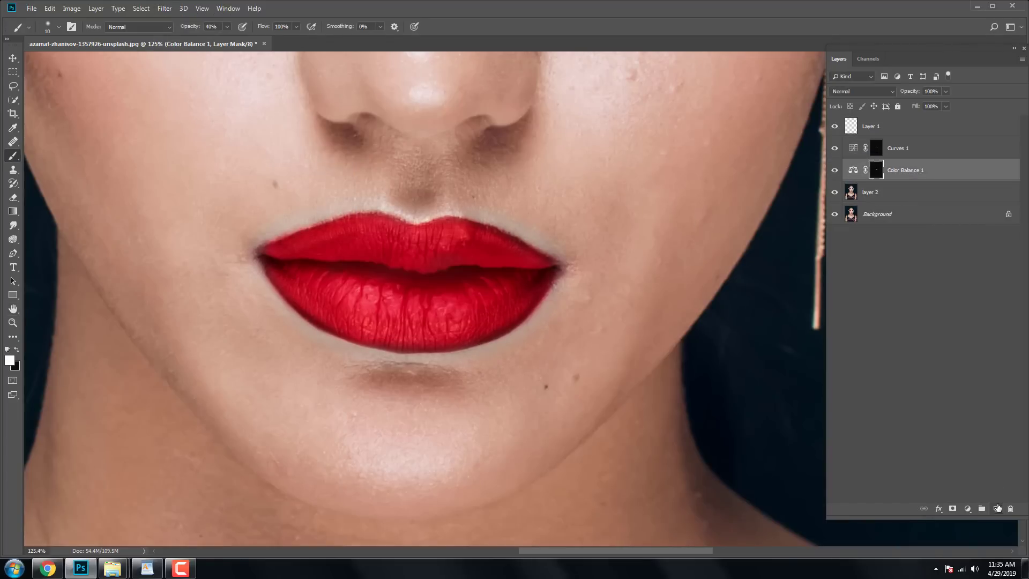
left_click(877, 197)
left_click(871, 127, "shift")
key("ctrl+e")
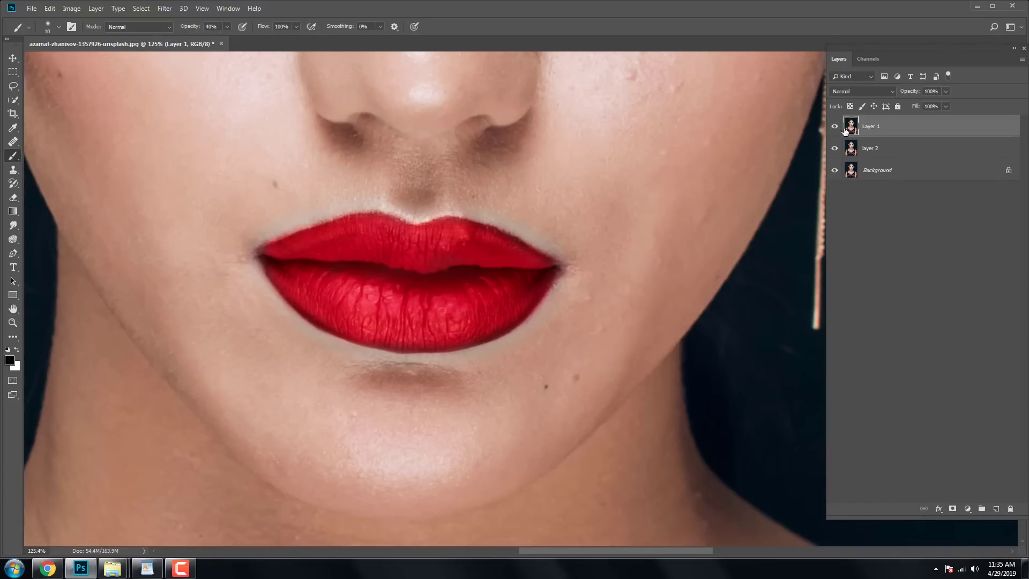
left_click(834, 126)
left_click(834, 126)
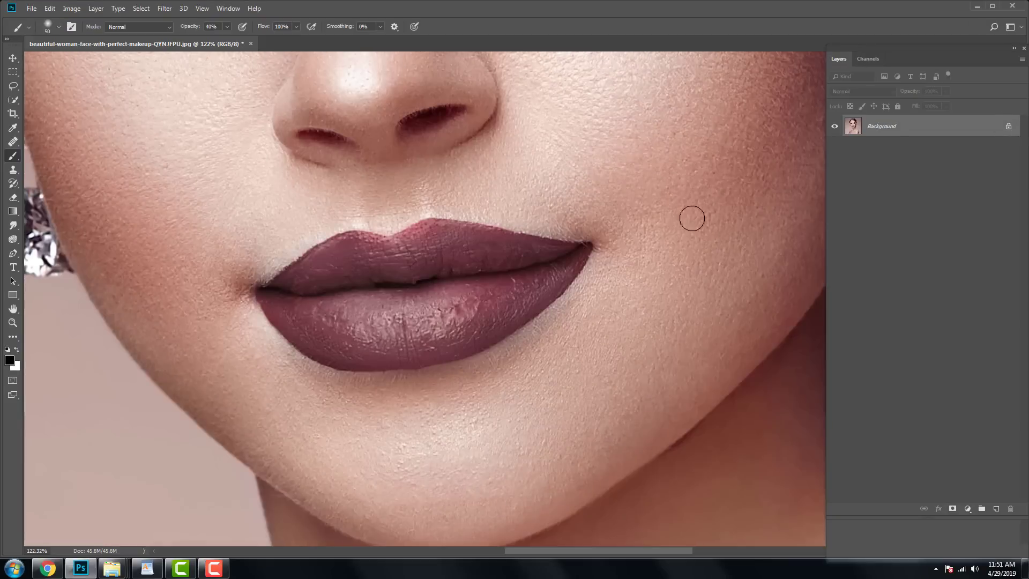
- Add Layer 2 and set the foreground colour to bright red #ff011f
left_click(10, 360)
left_click(829, 181)
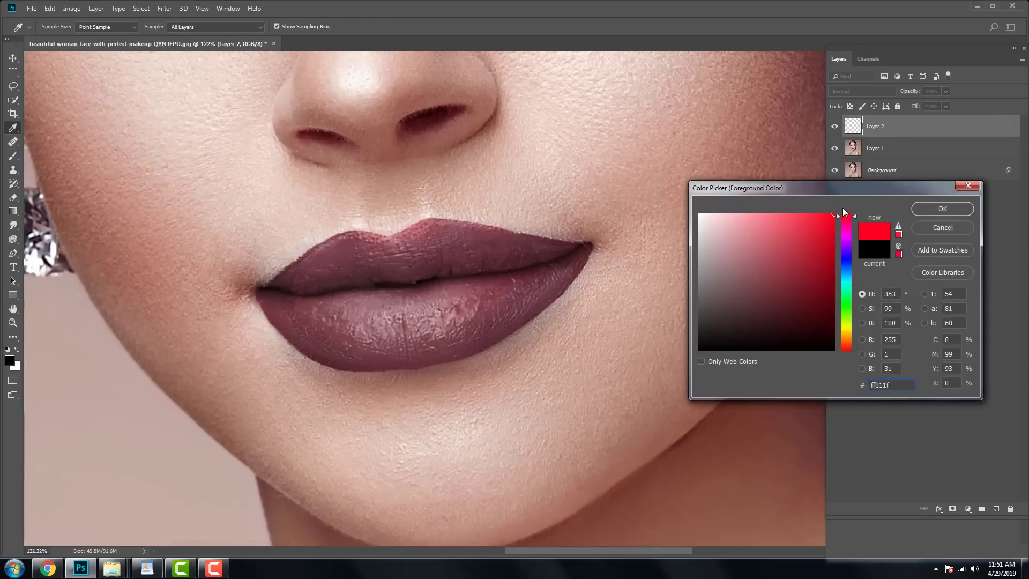
left_click(953, 207)
scroll(434, 287, "up", 3)
- Paint solid red over the upper and lower lips, enlarging the brush to fill them
mouse_move(168, 283)
left_mouse_down()
mouse_move(194, 269)
mouse_move(319, 275)
mouse_move(386, 236)
mouse_move(573, 238)
left_mouse_up()
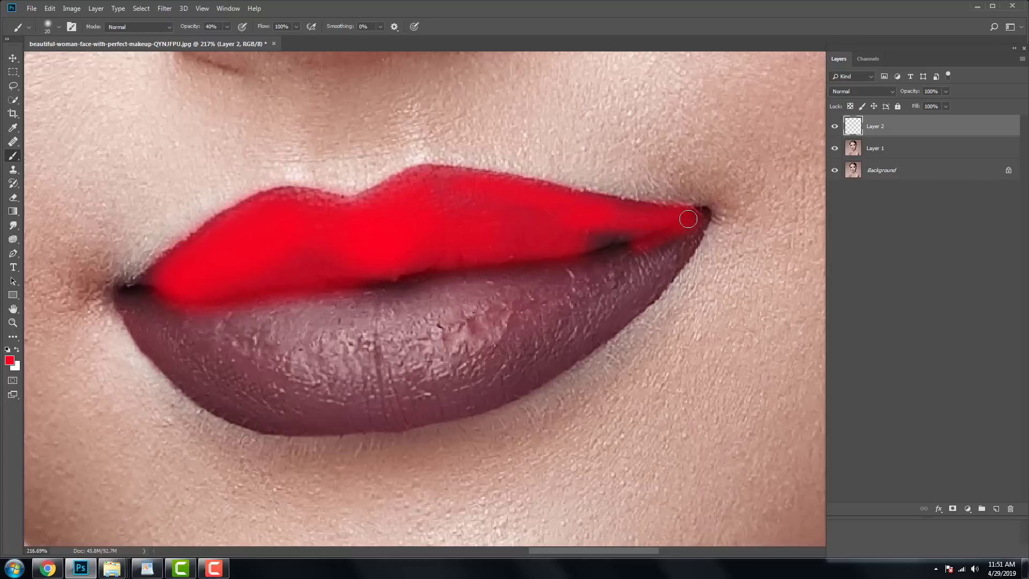
left_click_drag(681, 255, 530, 271)
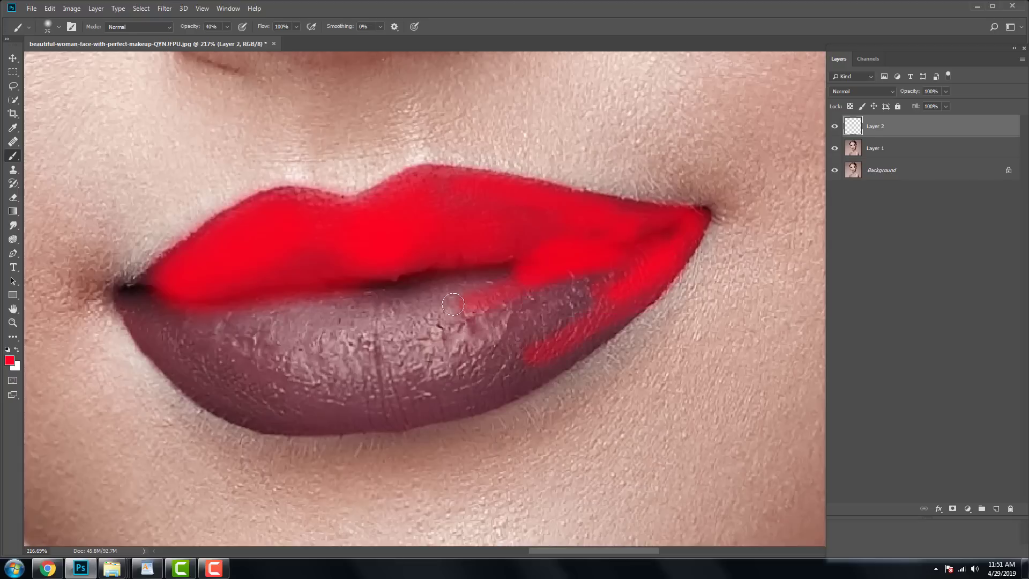
mouse_move(126, 292)
left_mouse_down()
mouse_move(138, 316)
mouse_move(321, 420)
mouse_move(533, 370)
left_mouse_up()
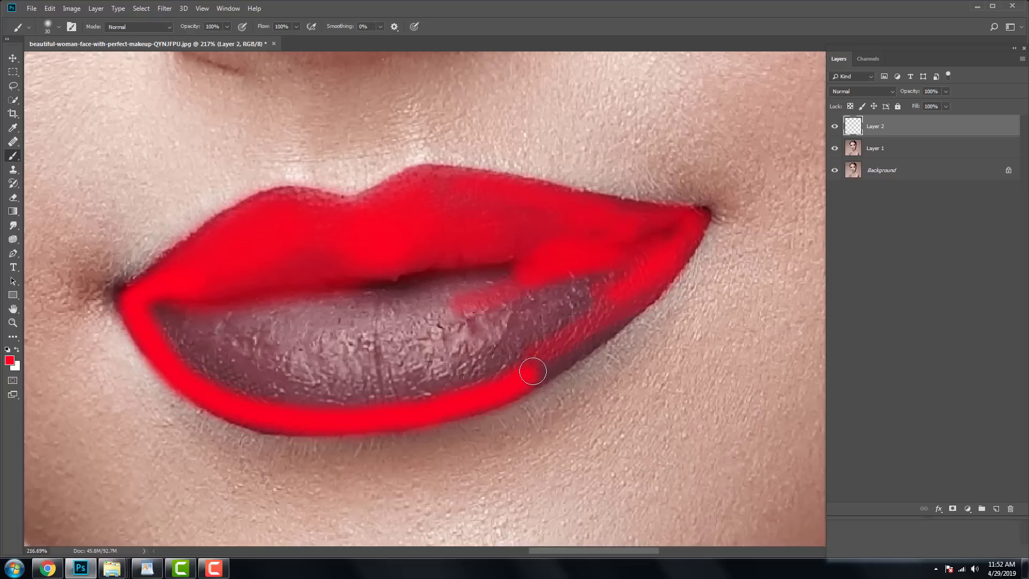
mouse_move(629, 307)
left_mouse_down()
mouse_move(597, 231)
mouse_move(545, 227)
left_mouse_up()
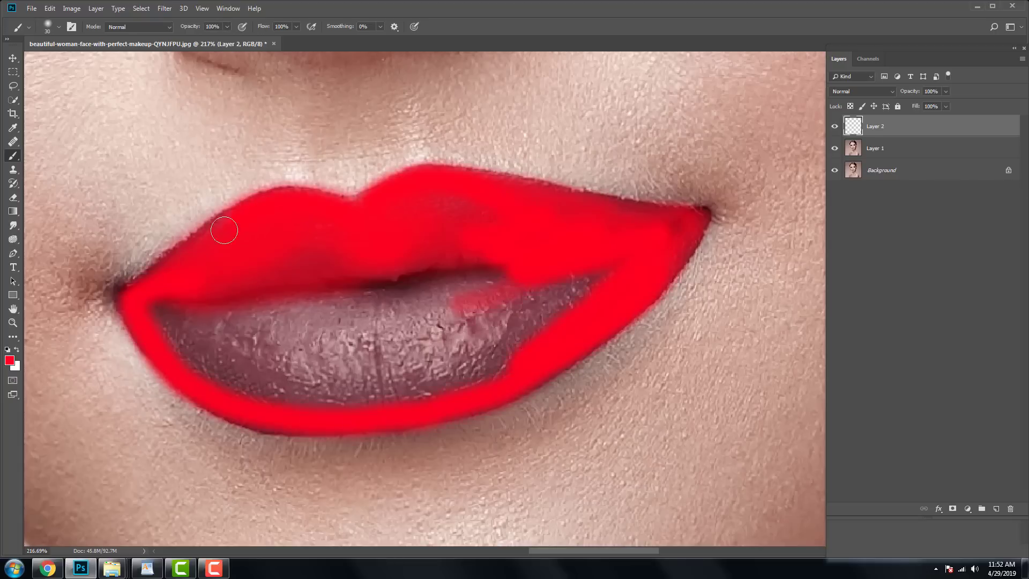
key("bracketright")
key("bracketright")
key("bracketright")
mouse_move(485, 352)
left_mouse_down()
mouse_move(521, 333)
mouse_move(317, 276)
mouse_move(416, 296)
left_mouse_up()
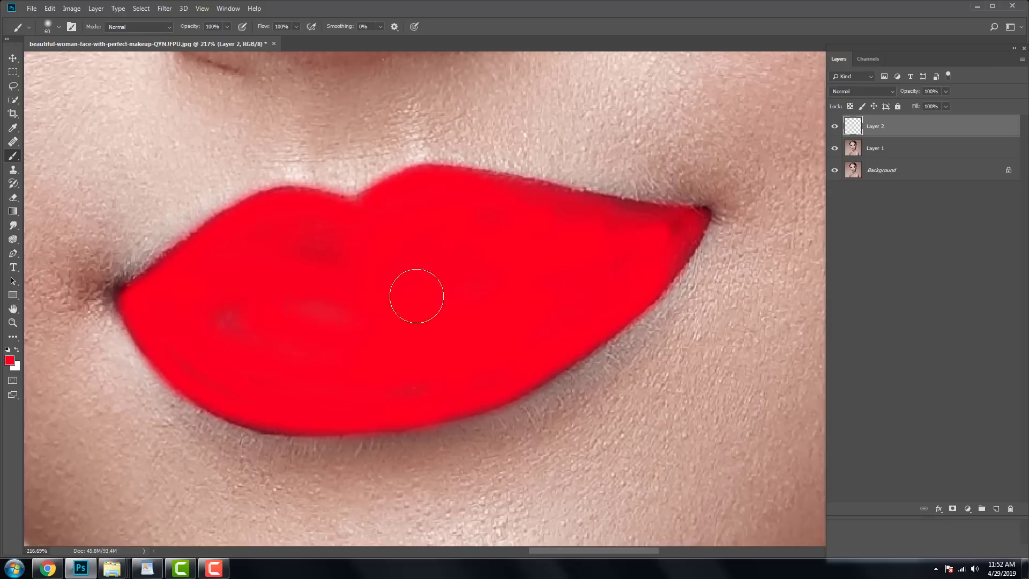
- Blend Layer 2 as Soft Light, duplicate it, and set the top copy to Multiply at about 21%
left_click(867, 91)
left_click(857, 241)
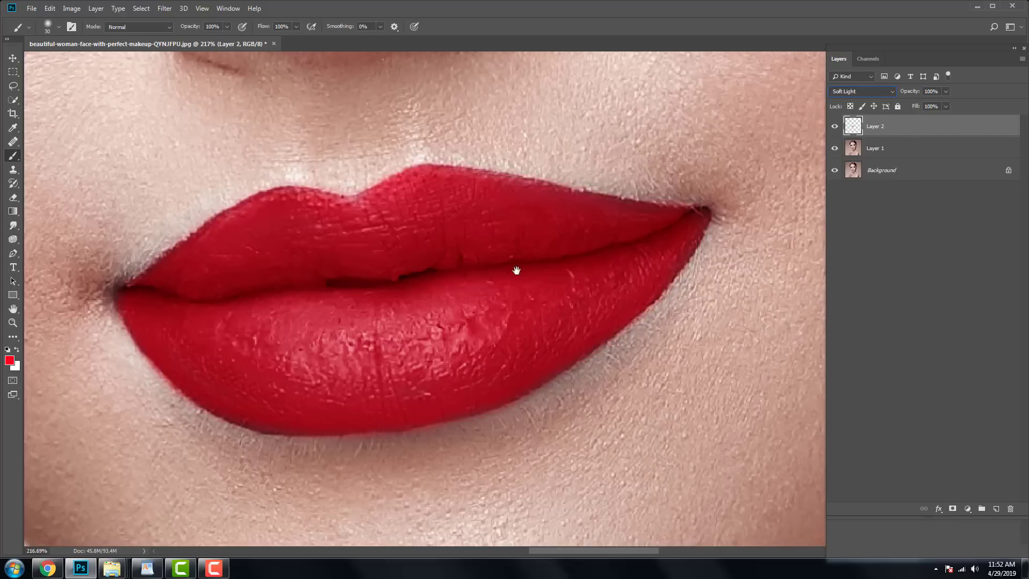
left_click(945, 91)
key("ctrl+j")
key("ctrl+j")
left_click(861, 91)
left_click(857, 179)
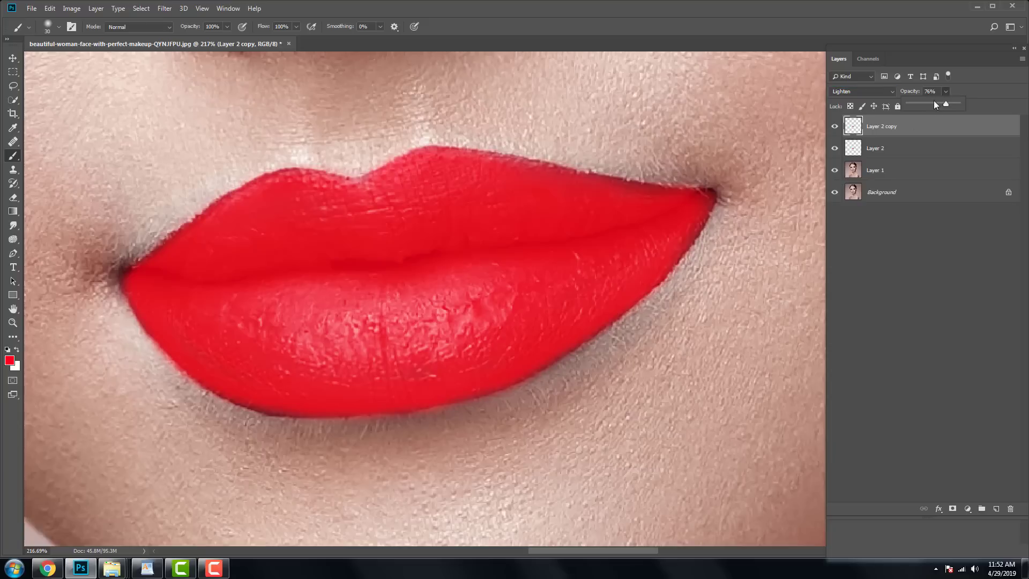
left_click_drag(909, 91, 918, 105)
left_click(863, 91)
left_click(839, 134)
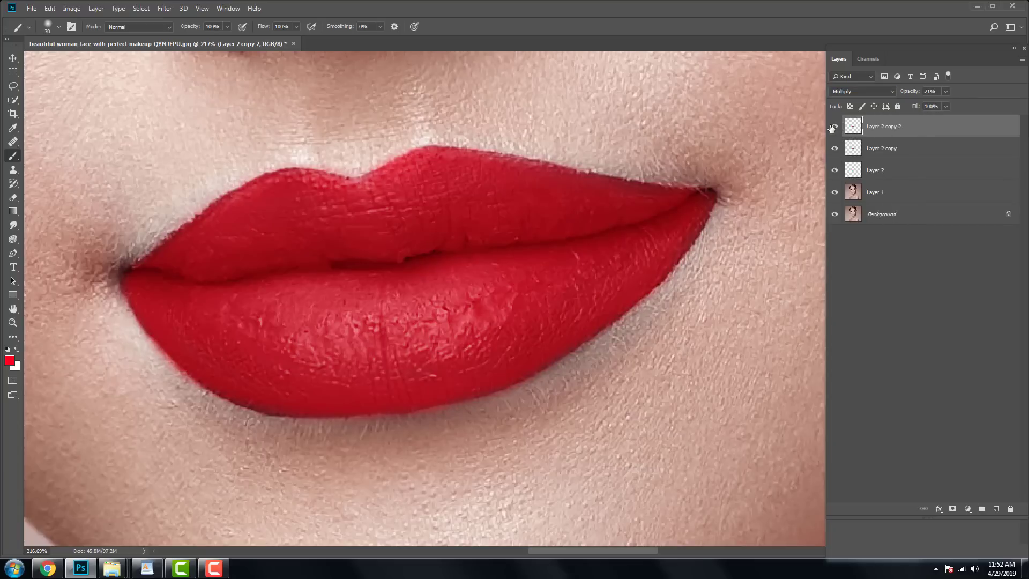
- Add a Levels layer darkening the midtones, with its mask inverted
left_click(967, 508)
left_click(964, 383)
left_click_drag(928, 217, 955, 217)
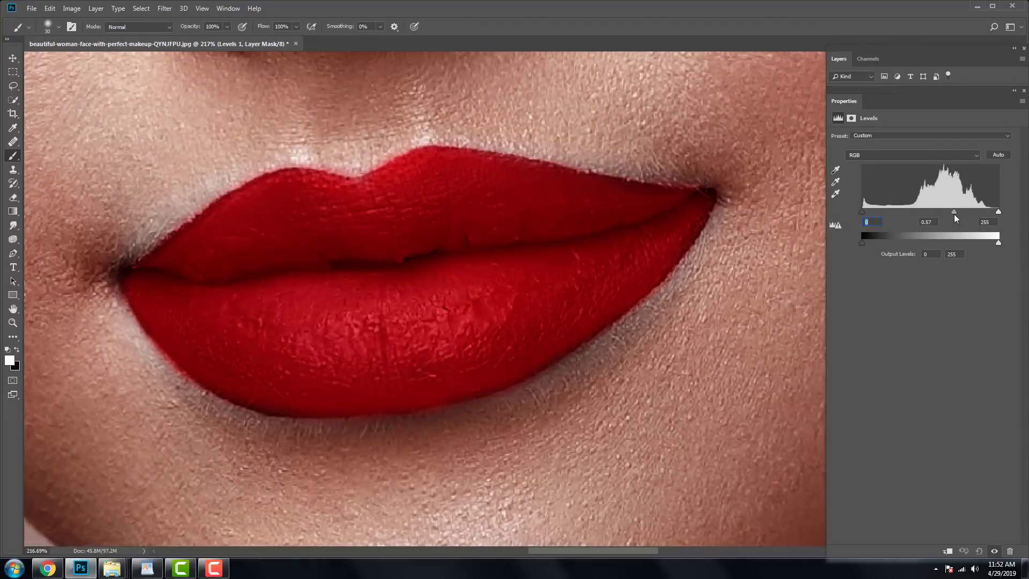
left_click(838, 59)
key("ctrl+i")
- Paint the Levels darkening onto the lips and reduce its opacity to 46%
key("bracketright")
key("bracketright")
key("bracketright")
mouse_move(138, 271)
left_mouse_down()
mouse_move(291, 200)
mouse_move(283, 197)
mouse_move(654, 208)
mouse_move(619, 264)
mouse_move(368, 363)
mouse_move(195, 323)
mouse_move(145, 279)
left_mouse_up()
key("bracketleft")
left_click(227, 8)
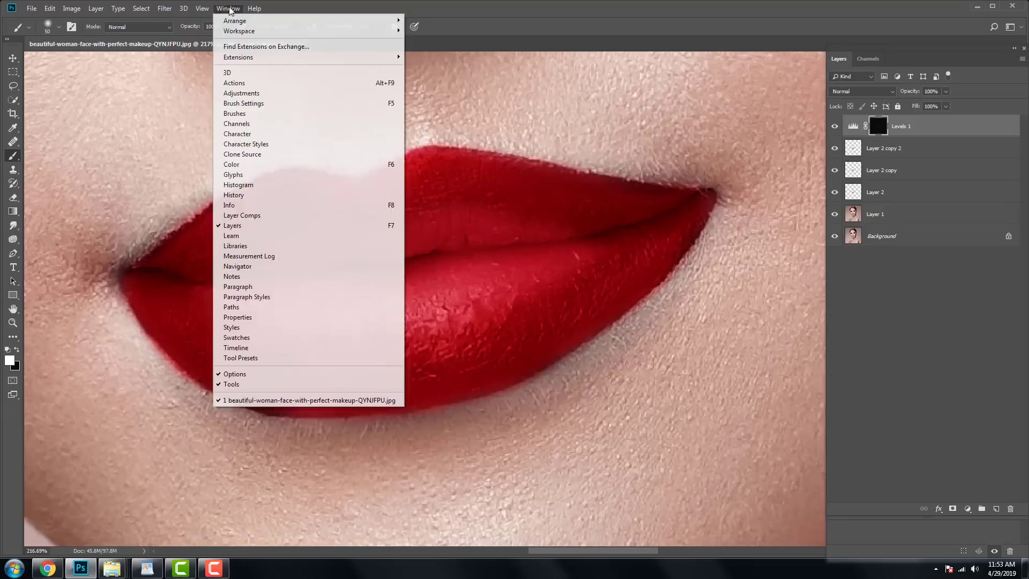
left_click(237, 317)
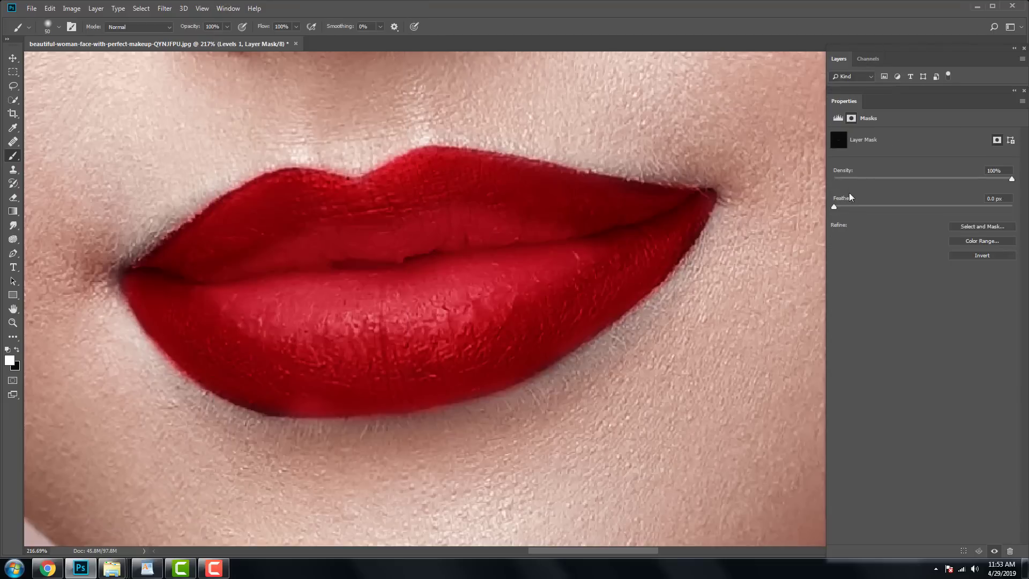
left_click(839, 59)
left_click_drag(946, 93, 921, 104)
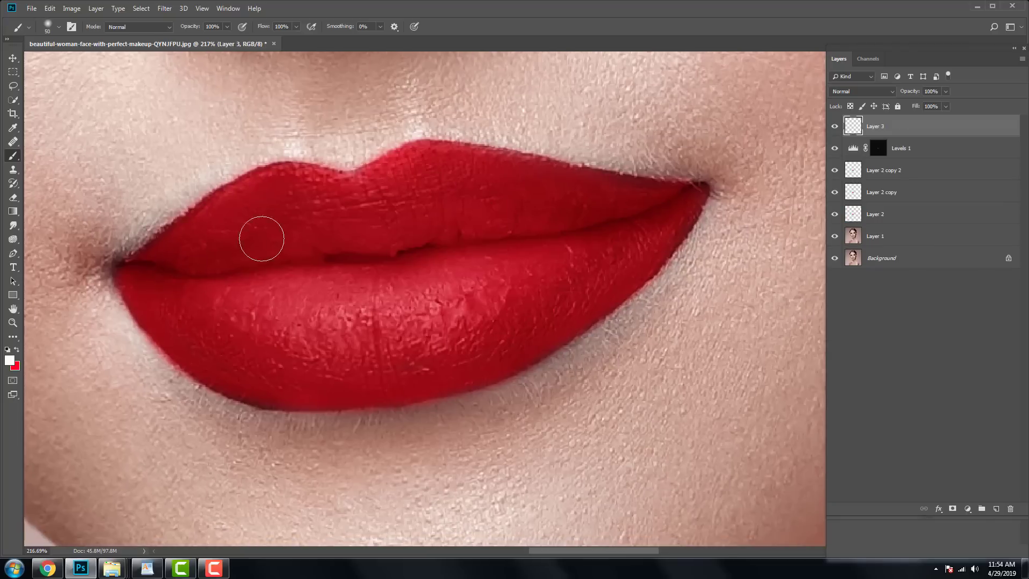
- Paint white highlight strokes across the upper and lower lips on Layer 3
left_click_drag(257, 190, 201, 233)
left_click_drag(448, 165, 605, 193)
left_click_drag(266, 313, 512, 273)
left_click_drag(428, 281, 310, 316)
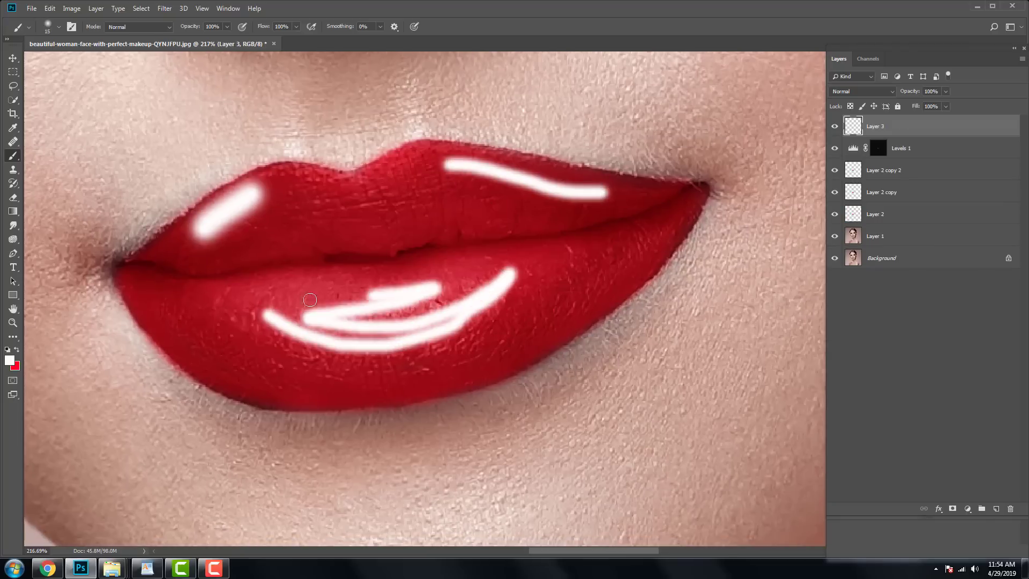
key("bracketleft")
key("bracketleft")
left_click_drag(323, 201, 457, 190)
left_click_drag(224, 317, 246, 388)
- Gaussian-blur the highlights and blend them as Lighten at 12% opacity
left_click(164, 8)
mouse_move(169, 130)
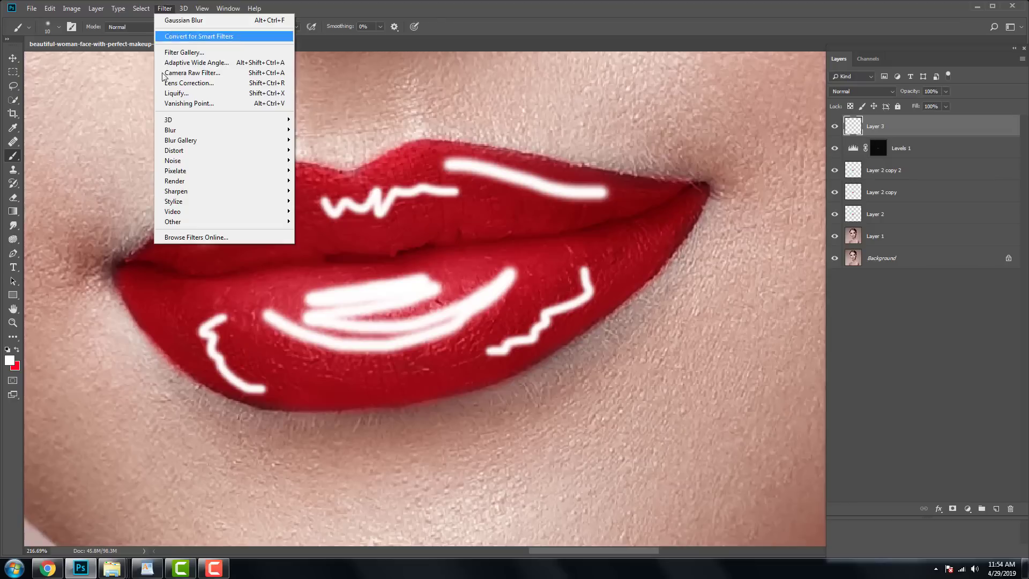
left_click(323, 176)
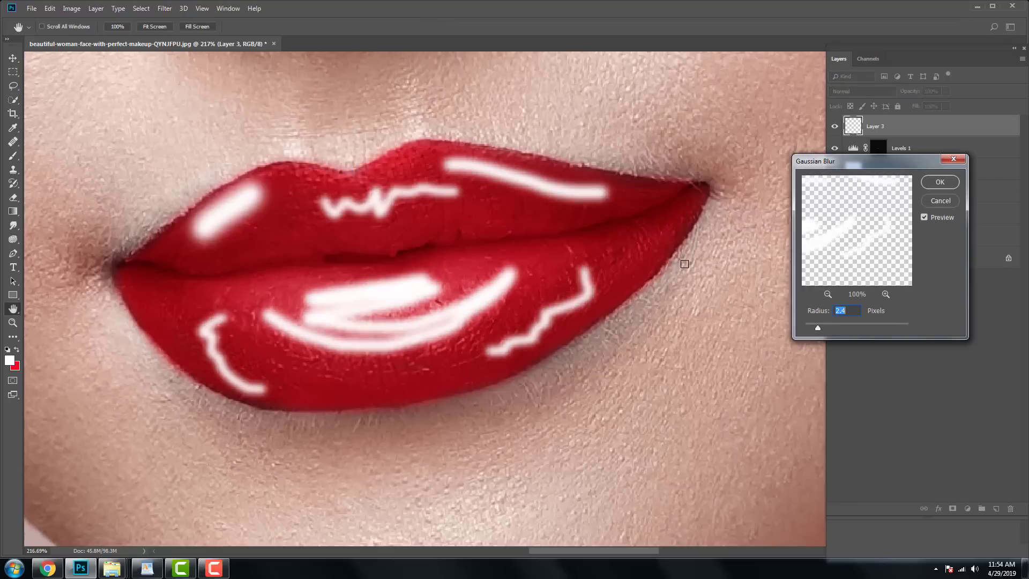
left_click(940, 182)
left_click(945, 91)
mouse_move(925, 104)
left_mouse_down()
mouse_move(908, 105)
mouse_move(941, 104)
left_mouse_up()
left_click(861, 91)
left_click(857, 177)
scroll(636, 281, "down", 5)
scroll(637, 281, "up", 5)
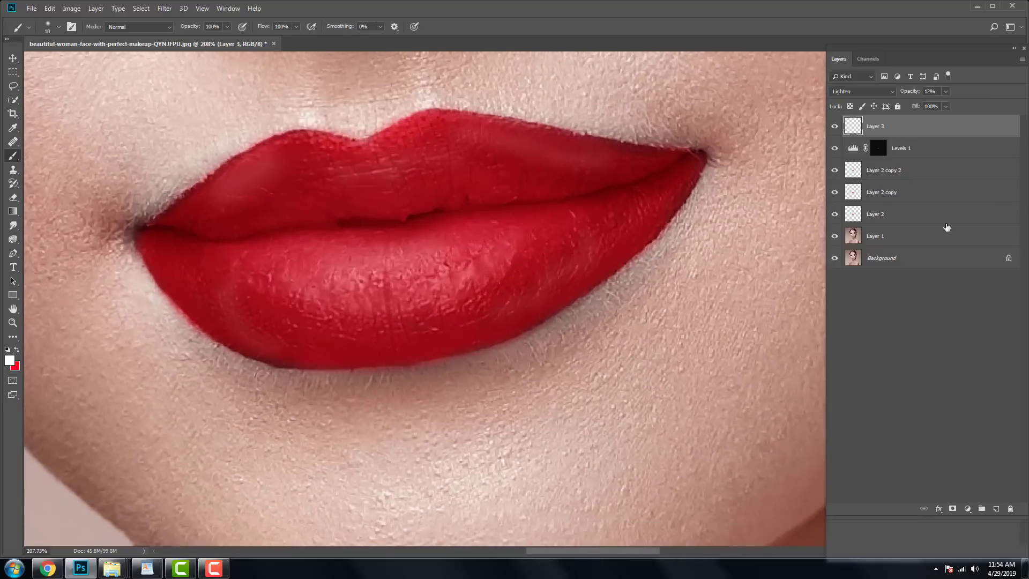
- Add a Curves adjustment with the midpoint pulled down to darken
left_click(967, 508)
left_click(959, 369)
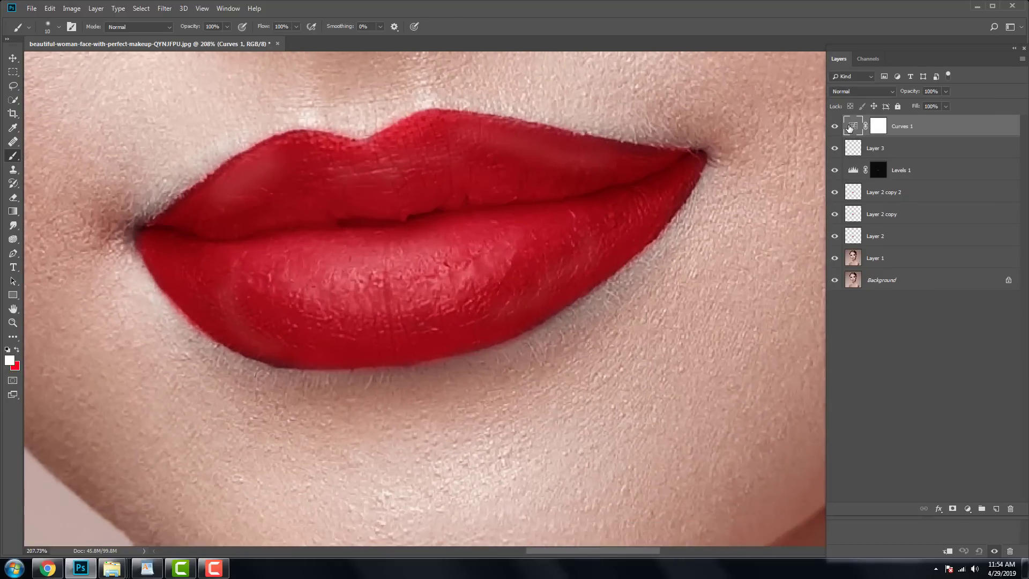
double_click(850, 127)
left_click_drag(944, 216, 945, 245)
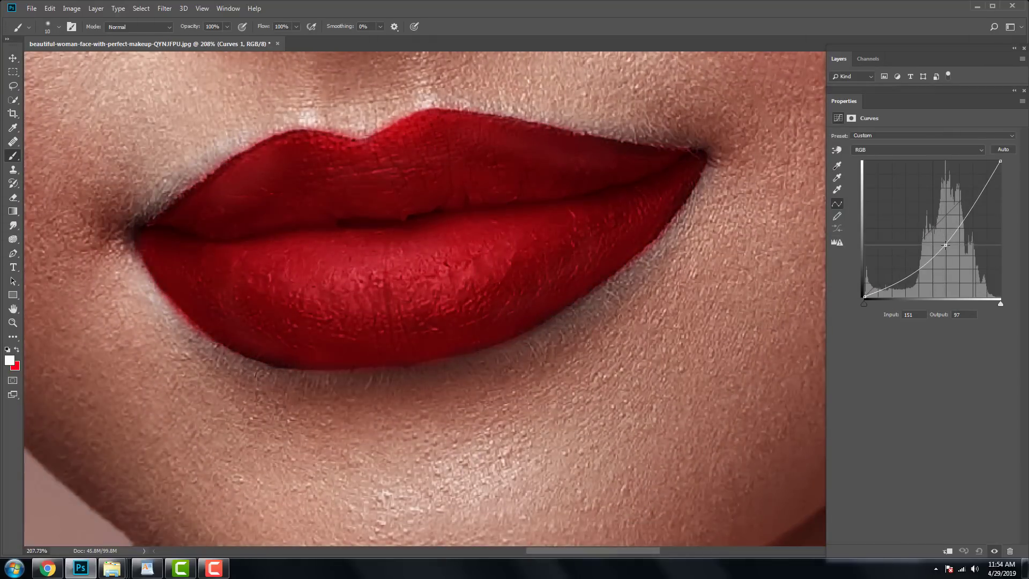
left_click(835, 60)
- Invert the Curves mask, paint it onto both lips, and blend it Soft Light at 62%
left_click(880, 128)
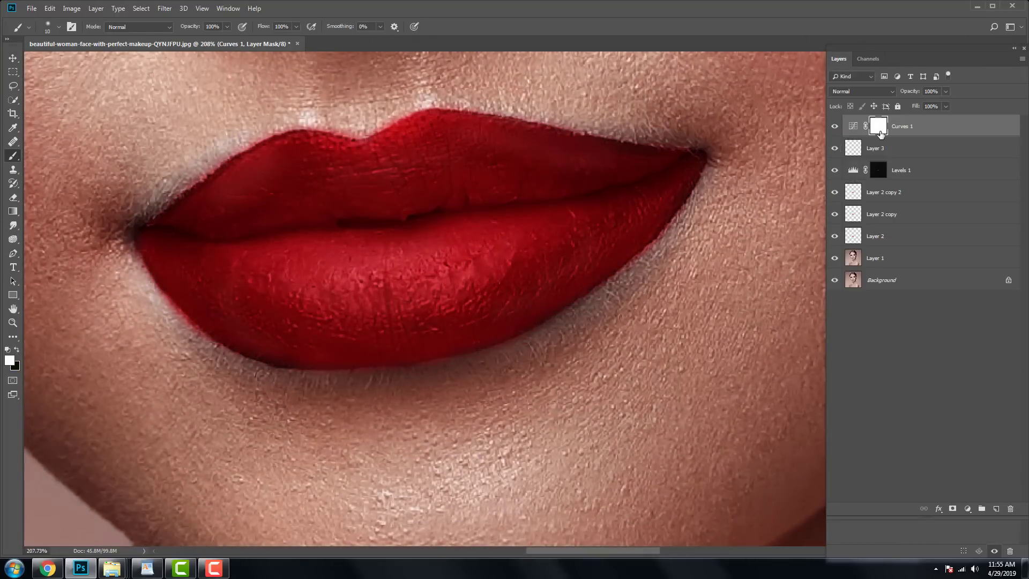
key("ctrl+i")
key("bracketright")
key("bracketright")
key("bracketright")
mouse_move(361, 223)
left_mouse_down()
mouse_move(264, 200)
mouse_move(445, 165)
mouse_move(624, 168)
mouse_move(322, 256)
mouse_move(225, 300)
left_mouse_up()
left_click(862, 91)
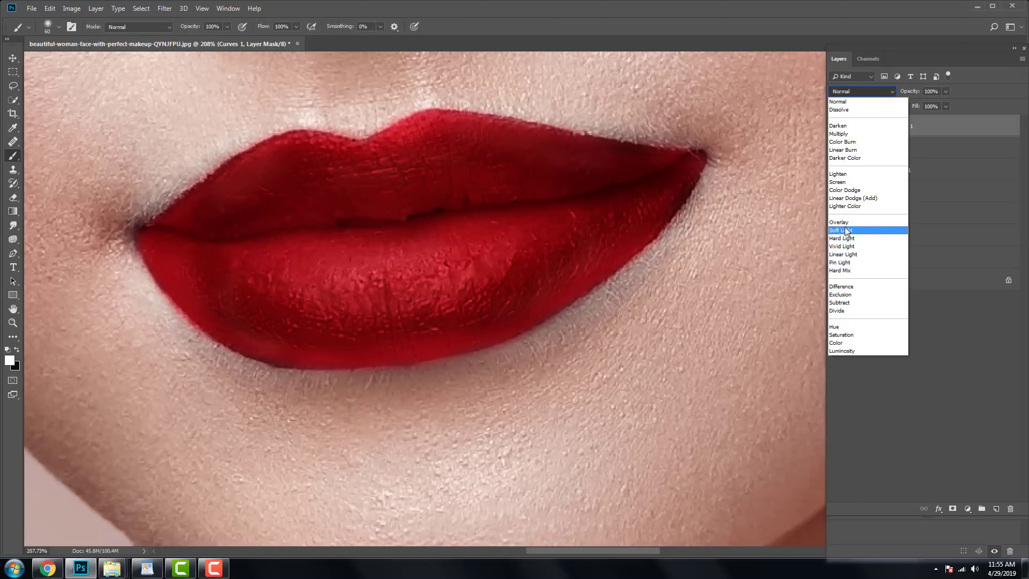
left_click(849, 229)
left_click(946, 91)
left_click_drag(948, 104, 927, 104)
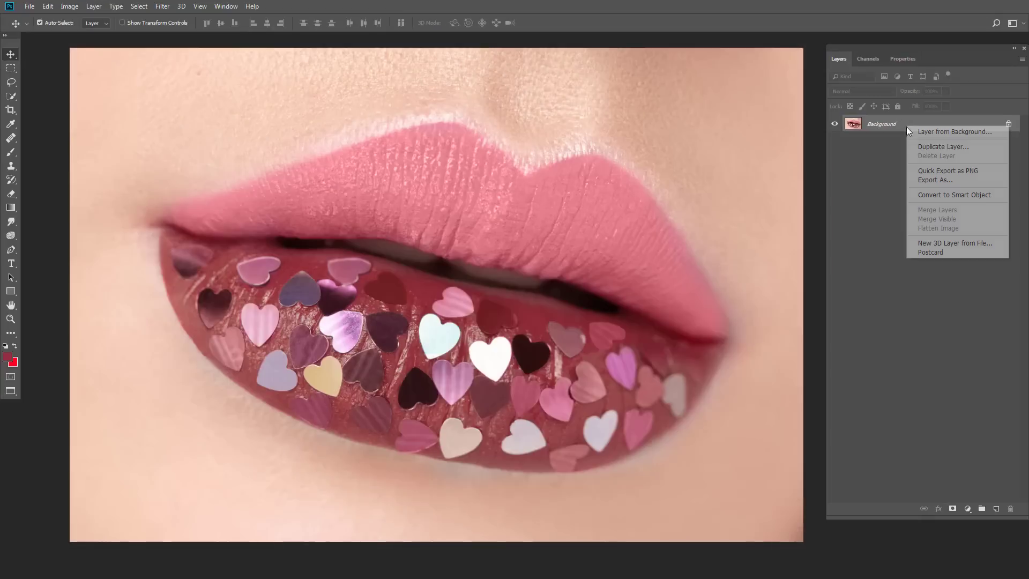
- Duplicate the Background layer and add a Black & White adjustment in Soft Light mode
left_click(927, 149)
left_click(606, 157)
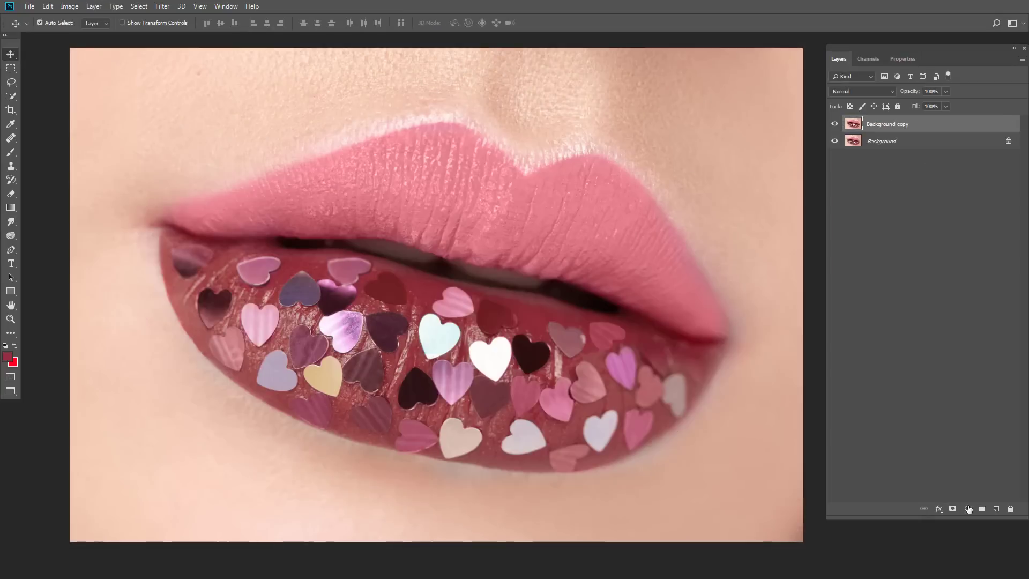
left_click(968, 509)
left_click(964, 433)
left_click(838, 59)
left_click(862, 91)
left_click(844, 233)
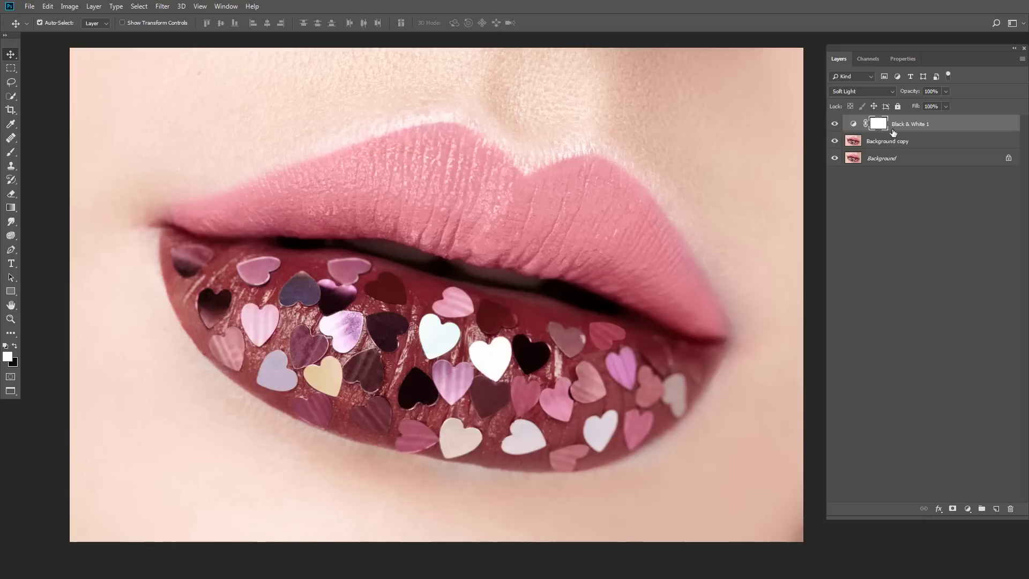
- Add a Color Balance layer with midtones pushed to red and pink, shadows slightly blue
left_click(968, 509)
left_click(959, 418)
left_click_drag(908, 119, 983, 118)
mouse_move(908, 137)
left_mouse_down()
mouse_move(875, 137)
mouse_move(924, 157)
left_mouse_up()
left_click(932, 94)
left_click(868, 102)
left_click_drag(899, 117, 900, 134)
- Invert the Color Balance mask and brush the tint back onto the upper and lower lips
left_click(838, 59)
key("ctrl+i")
key("b")
mouse_move(379, 195)
left_mouse_down()
mouse_move(207, 209)
mouse_move(402, 149)
mouse_move(472, 177)
mouse_move(271, 214)
mouse_move(618, 207)
mouse_move(632, 274)
mouse_move(552, 228)
left_mouse_up()
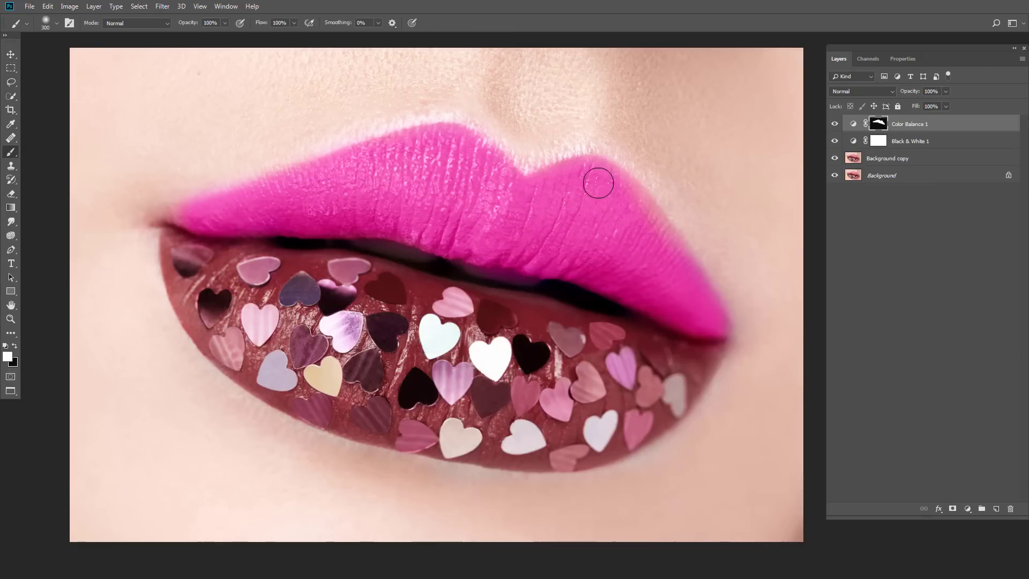
key("ctrl+plus")
mouse_move(225, 236)
left_mouse_down()
mouse_move(657, 474)
mouse_move(308, 450)
mouse_move(104, 310)
mouse_move(81, 214)
mouse_move(307, 277)
mouse_move(257, 343)
mouse_move(536, 429)
mouse_move(536, 342)
mouse_move(402, 313)
left_mouse_up()
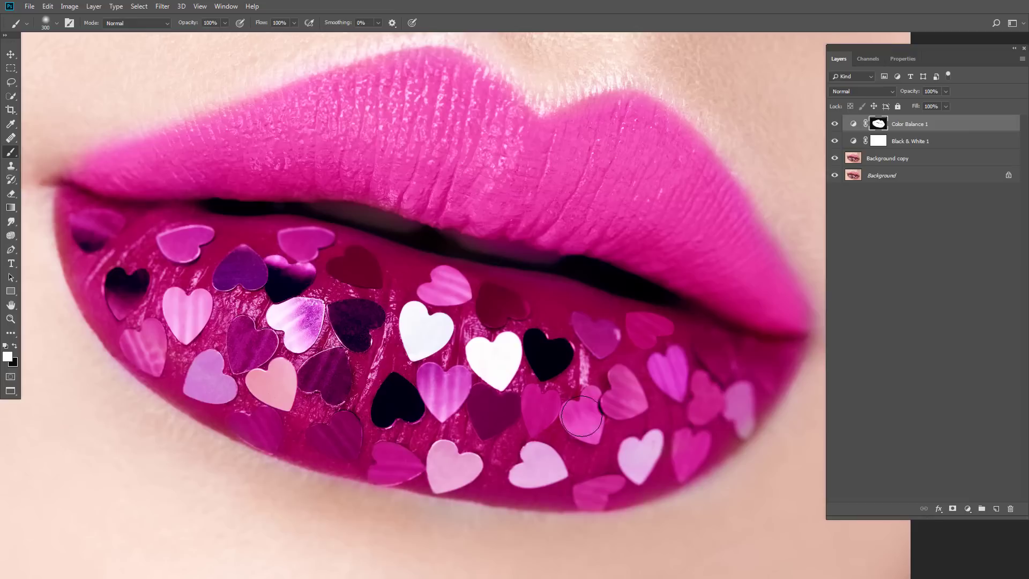
scroll(486, 229, "up", 2)
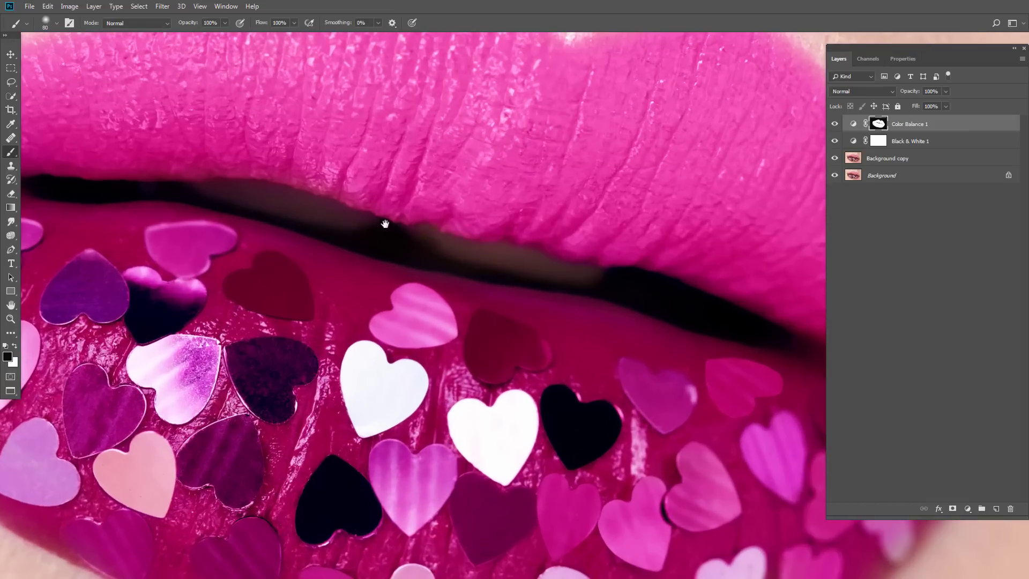
left_click_drag(384, 223, 465, 240)
scroll(693, 310, "down", 3)
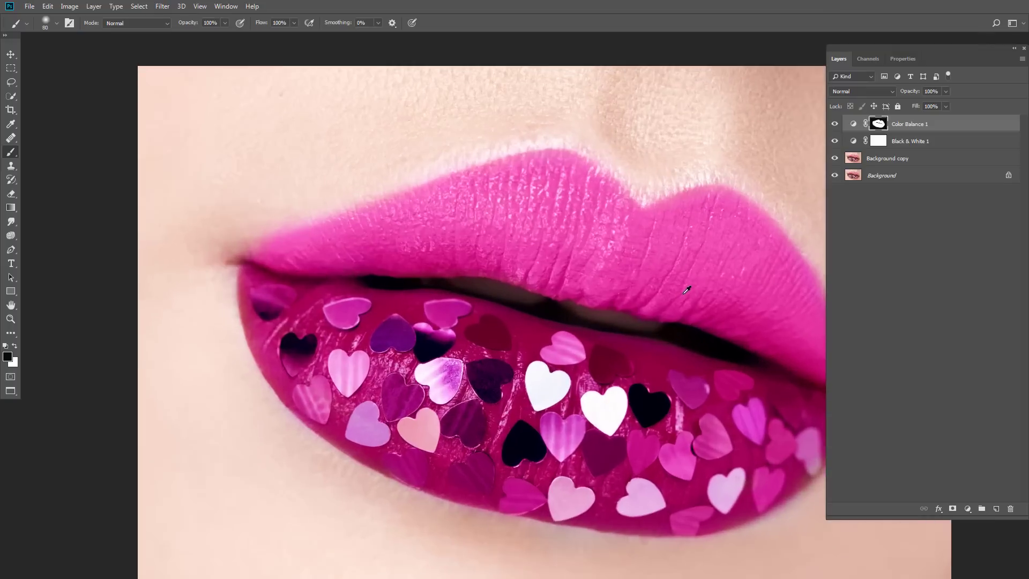
scroll(694, 310, "down", 1)
- Add a red Solid Color fill layer blended in Color mode
left_click(967, 508)
left_click(966, 315)
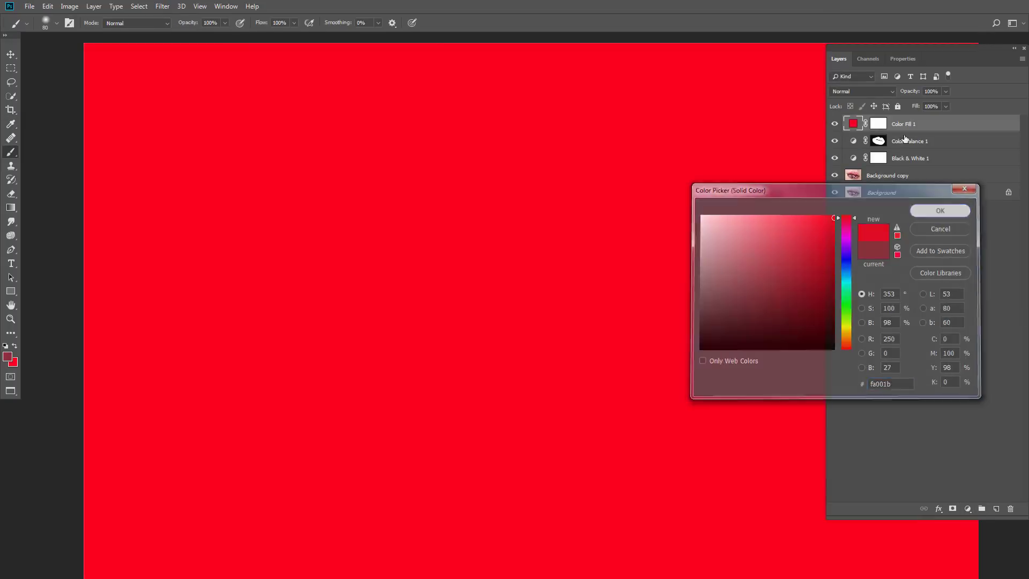
left_click(930, 206)
left_click(860, 92)
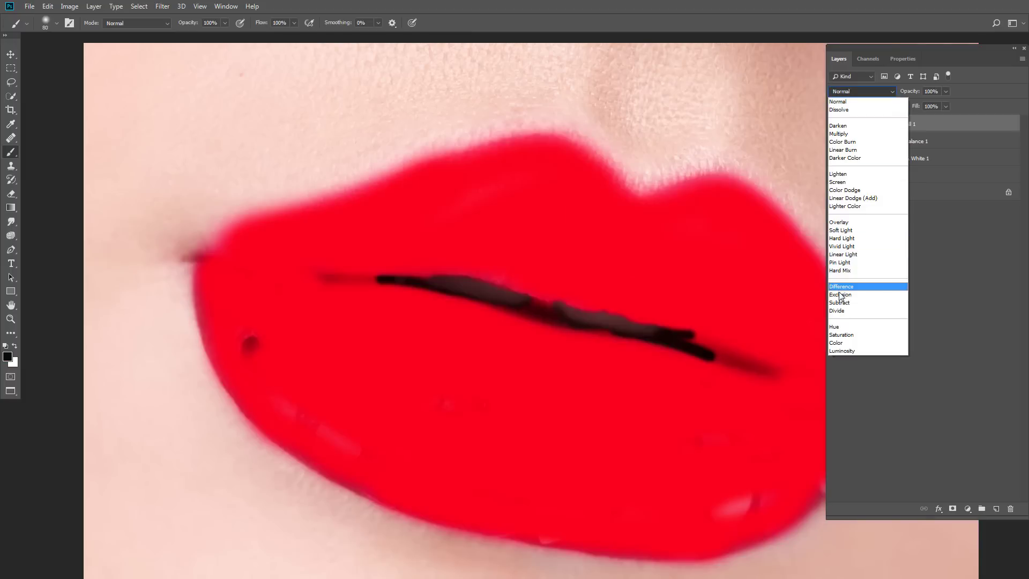
left_click(838, 343)
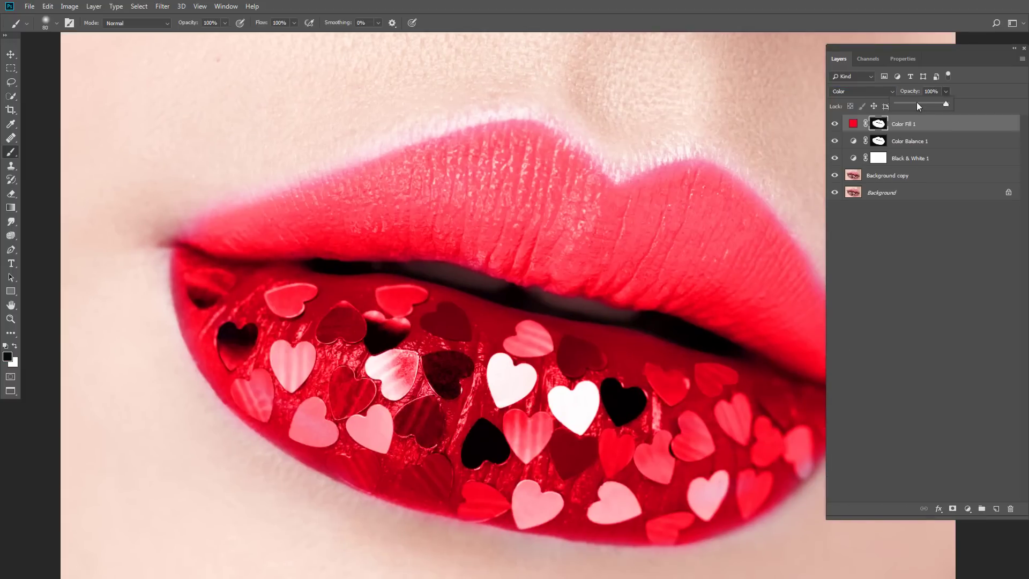
- Lower the red fill to 39% opacity and add an empty Layer 1
left_click(916, 105)
key("ctrl+minus")
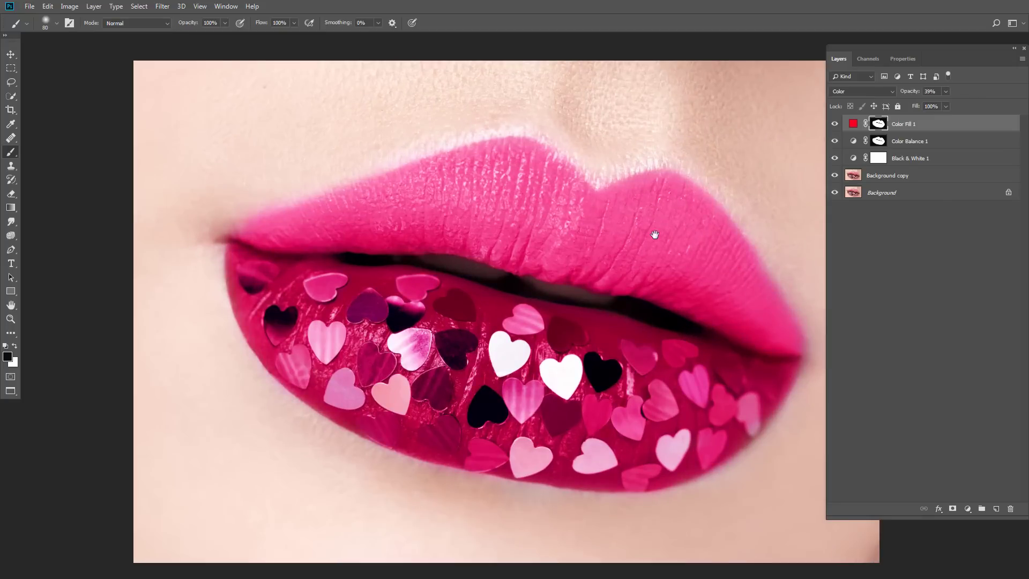
left_click(995, 507)
left_click(7, 356)
- Paint a dark purple liner along the upper-lip outline down to the right corner
left_click(831, 333)
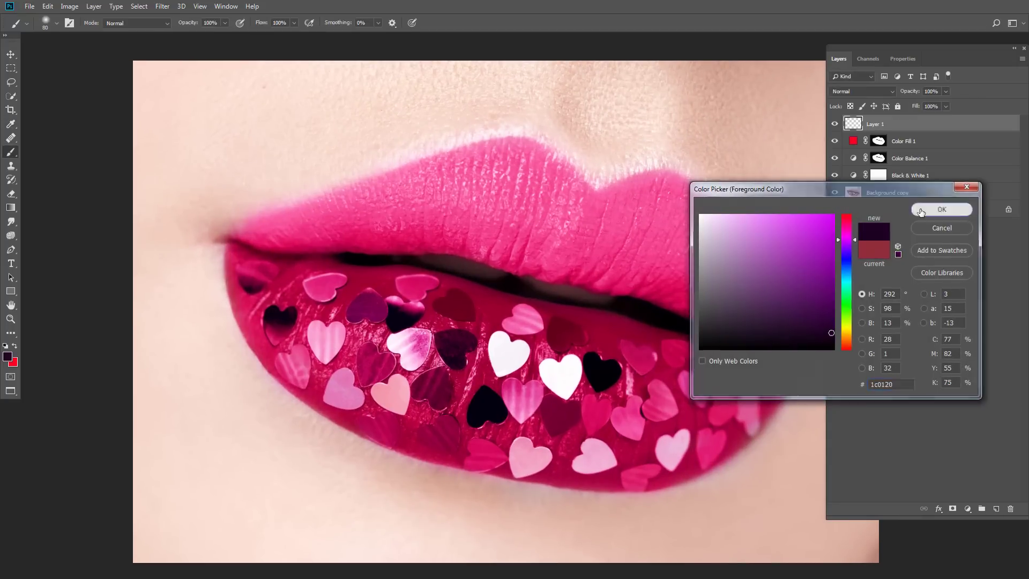
left_click(920, 213)
key("ctrl+plus")
left_click_drag(150, 281, 642, 127)
key("ctrl+plus")
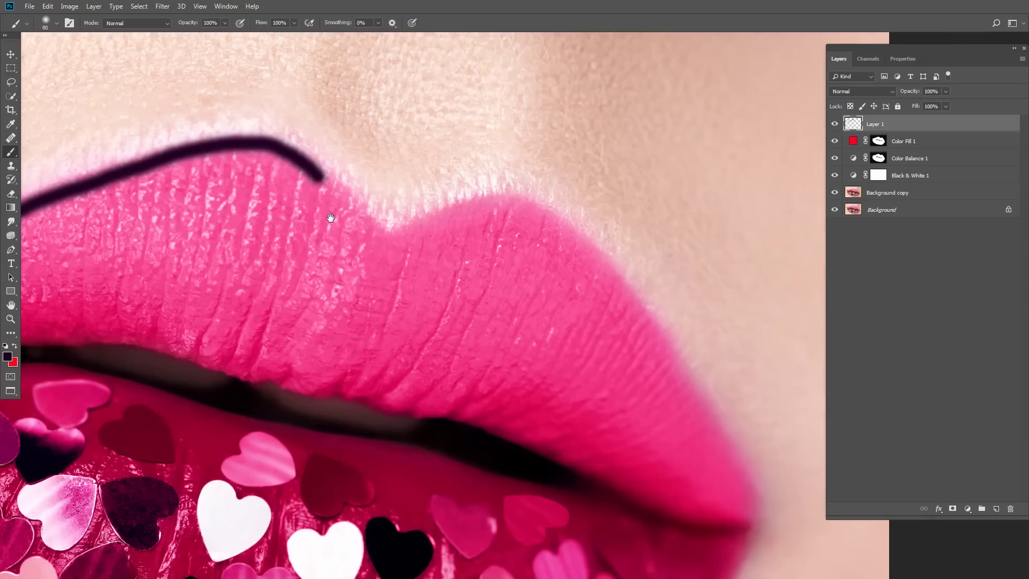
mouse_move(330, 218)
left_mouse_down()
mouse_move(570, 246)
mouse_move(675, 373)
left_mouse_up()
scroll(570, 245, "down", 2)
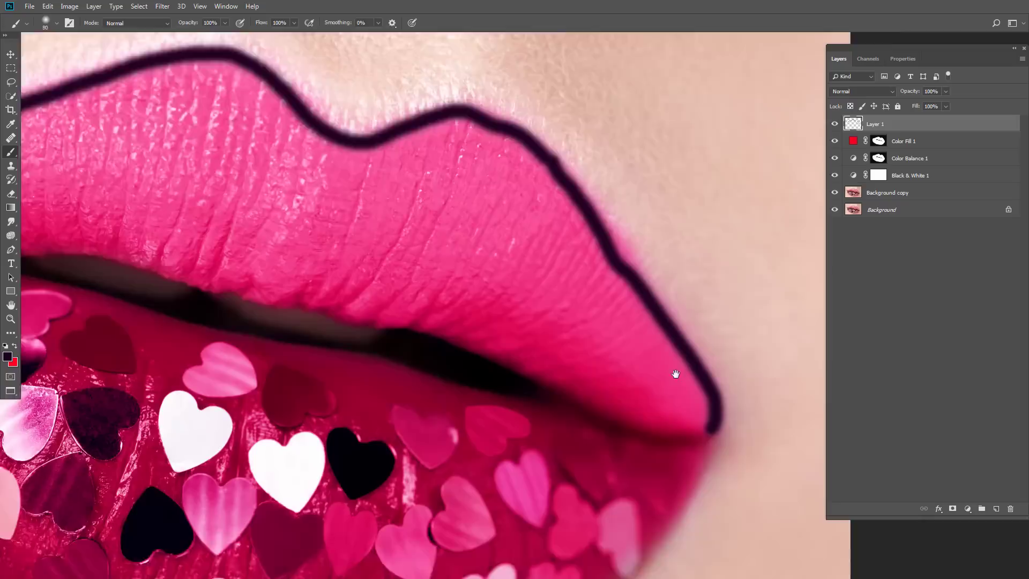
key("ctrl+minus")
- Outline the lower lip and thicken the liner around both corners and the upper lip
mouse_move(302, 144)
left_mouse_down()
mouse_move(330, 217)
mouse_move(550, 325)
mouse_move(812, 251)
mouse_move(828, 227)
left_mouse_up()
scroll(549, 252, "down", 1)
mouse_move(461, 304)
left_mouse_down()
mouse_move(718, 319)
mouse_move(500, 316)
mouse_move(278, 111)
left_mouse_up()
left_click_drag(783, 249, 729, 316)
scroll(483, 215, "up", 3)
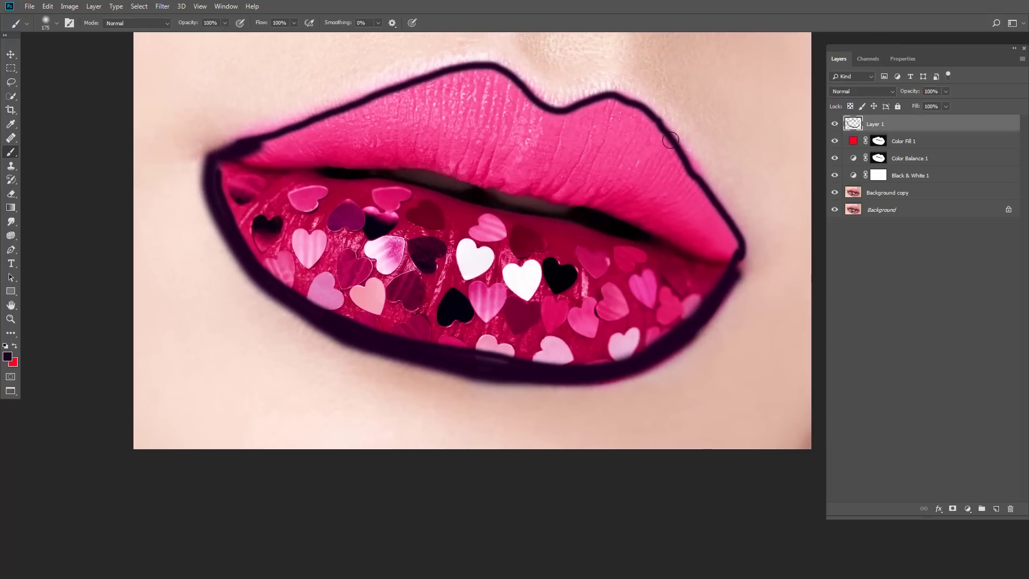
left_click_drag(665, 131, 734, 236)
left_click_drag(252, 150, 396, 86)
- Gaussian-blur the lip liner and set Layer 1 to Multiply at about 48% opacity
left_click(162, 6)
left_click(316, 175)
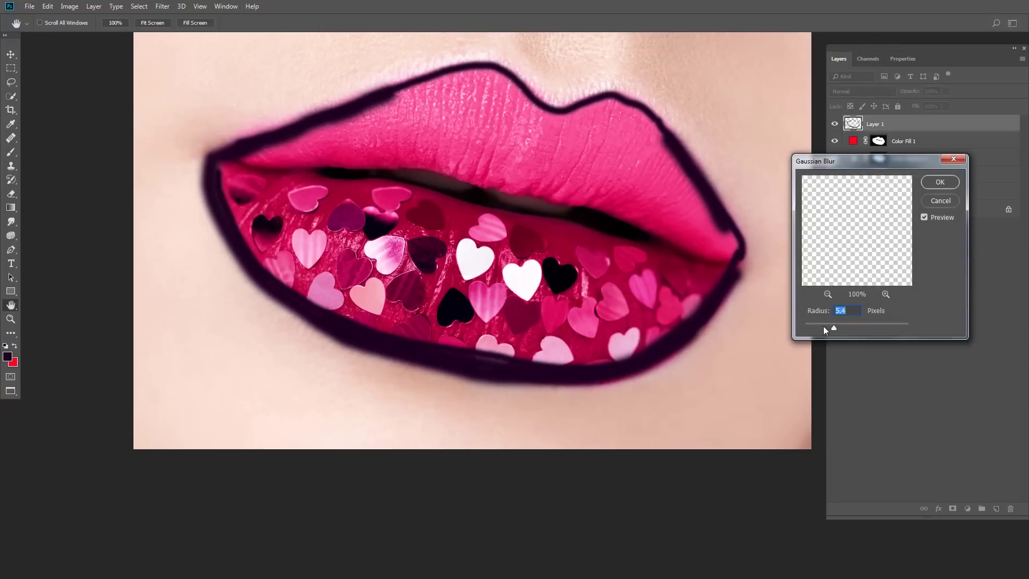
left_click(940, 182)
mouse_move(946, 91)
left_mouse_down()
mouse_move(920, 102)
mouse_move(943, 102)
mouse_move(932, 103)
left_mouse_up()
left_click(861, 91)
left_click(847, 122)
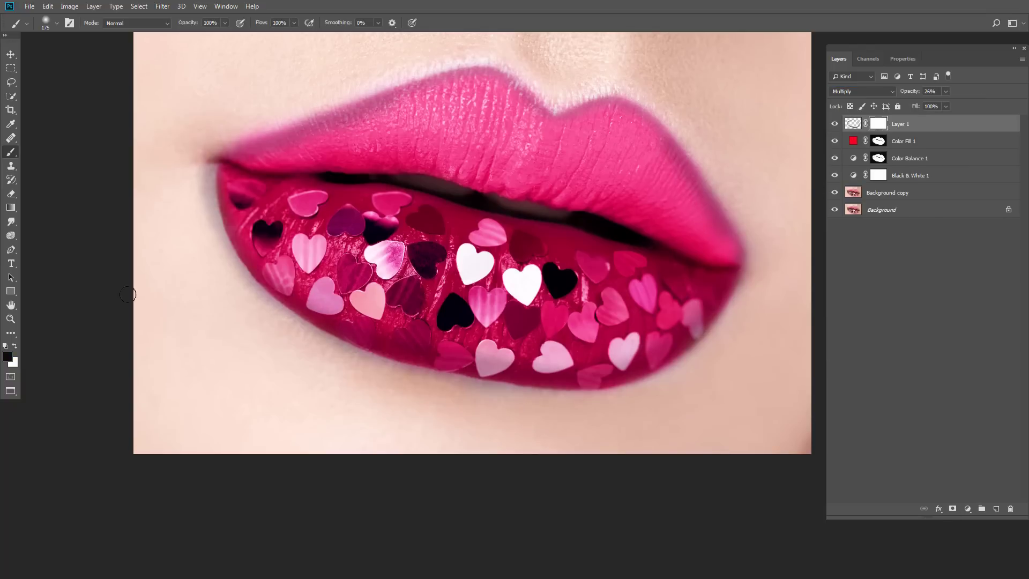
- Mask out the excess liner along the upper-lip edge
scroll(388, 180, "up", 2)
left_click_drag(634, 197, 696, 283)
left_click_drag(588, 262, 581, 259)
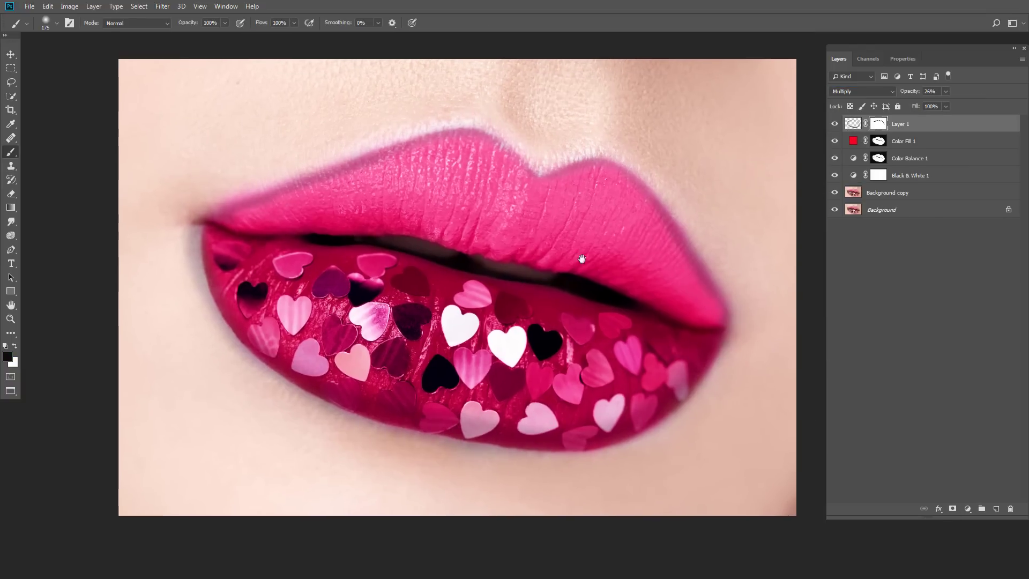
scroll(635, 287, "down", 3)
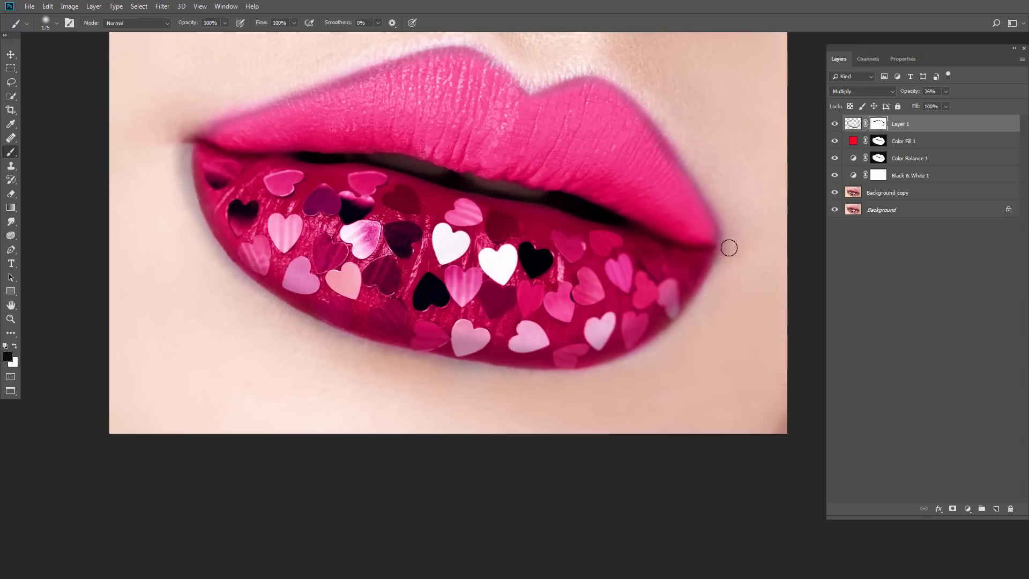
scroll(653, 131, "down", 3)
- Fade Layer 1 to 14% opacity and add an empty Layer 2
left_click(945, 91)
left_click_drag(940, 102, 932, 101)
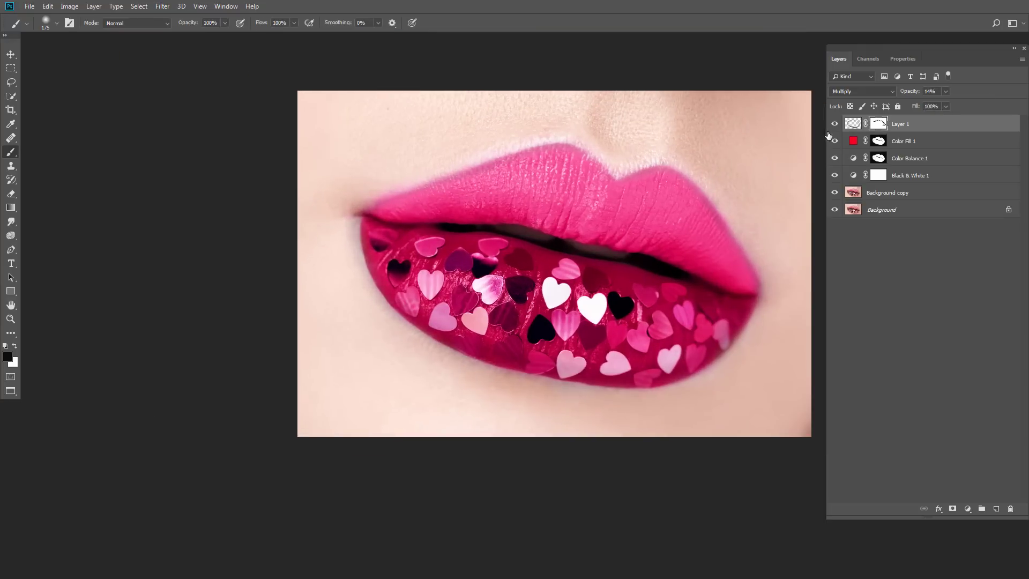
left_click(995, 508)
left_click(8, 357)
- Paint magenta across the lower lip on Layer 2, blended Soft Light at slightly reduced opacity
left_click(941, 208)
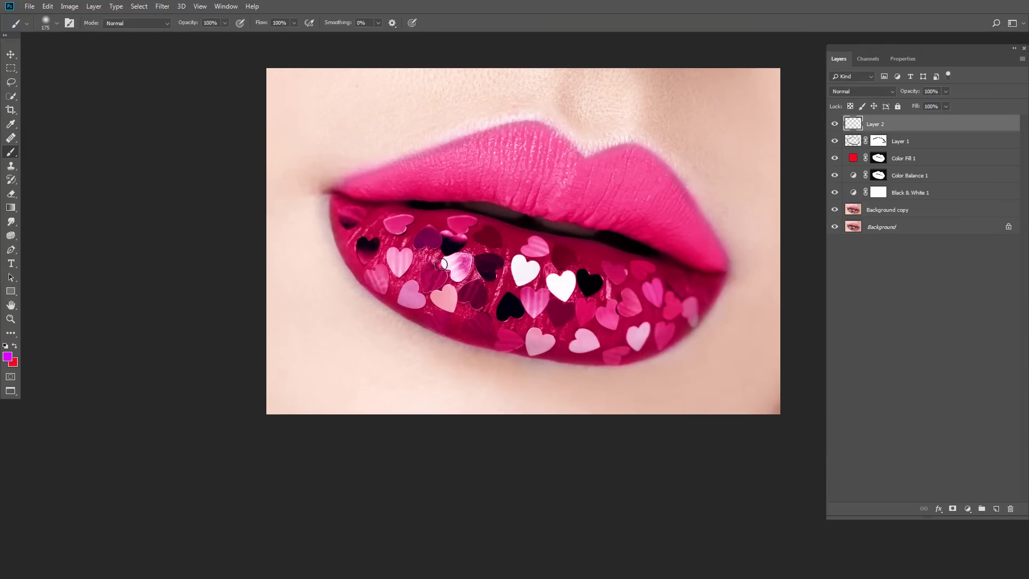
mouse_move(431, 241)
left_mouse_down()
mouse_move(509, 252)
mouse_move(494, 308)
left_mouse_up()
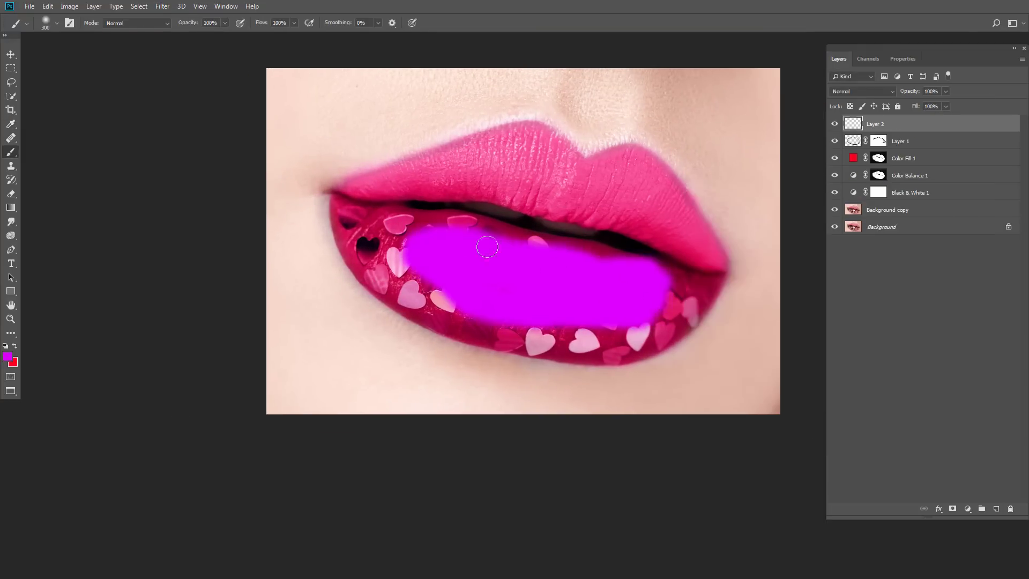
left_click(863, 91)
left_click(857, 245)
left_click(162, 6)
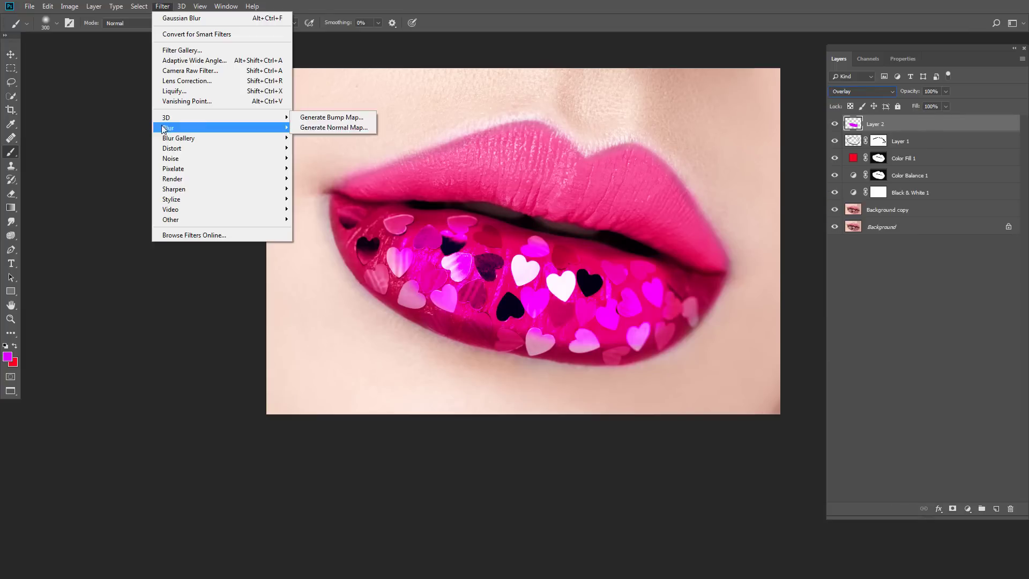
left_click(299, 175)
key("Return")
left_click(859, 92)
left_click(843, 228)
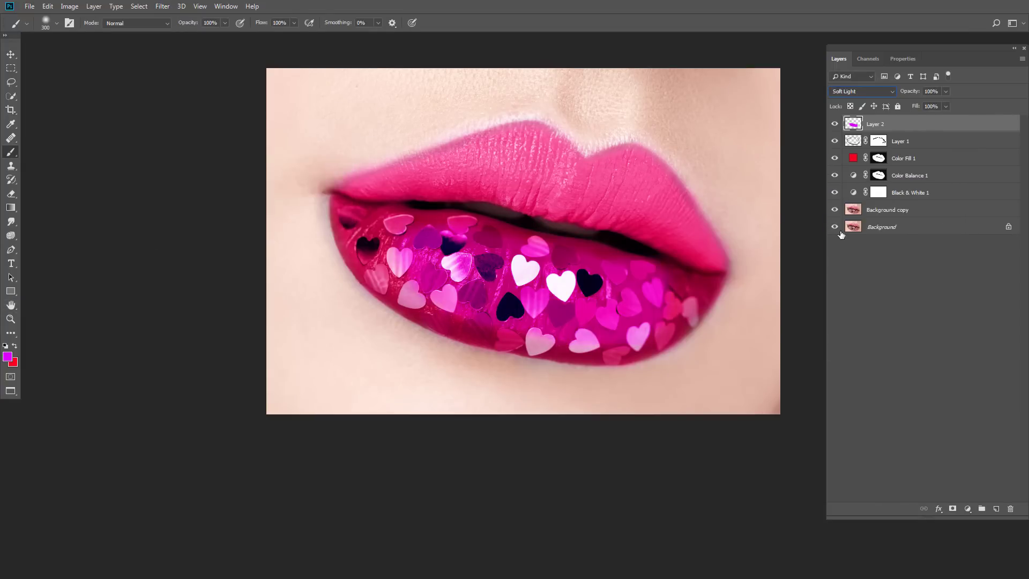
left_click_drag(927, 101, 925, 100)
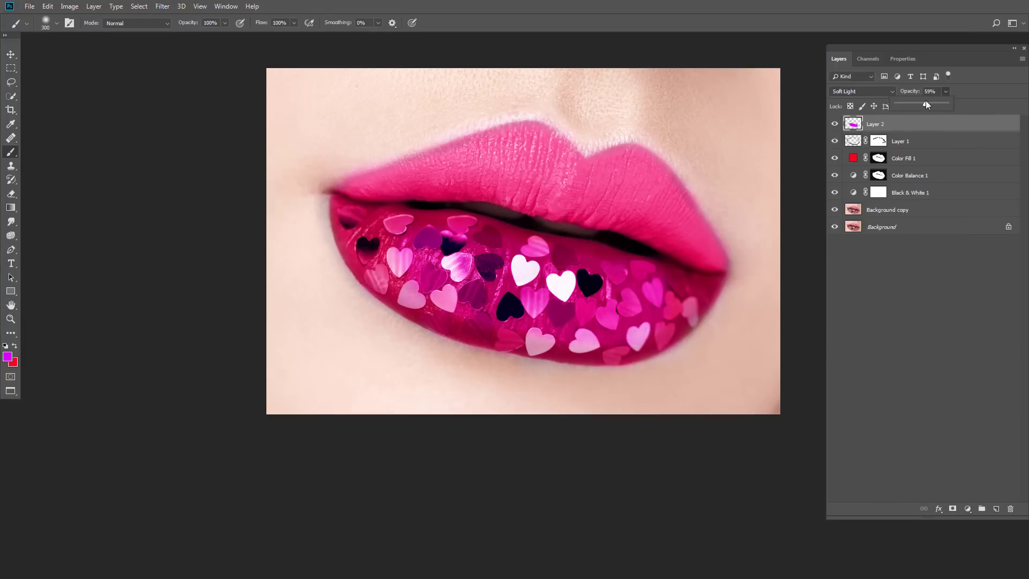
- Add a Black & White adjustment in Soft Light at 63% and select the lip layers
left_click(967, 508)
left_click(942, 425)
left_click(839, 59)
left_click(862, 91)
left_click(842, 228)
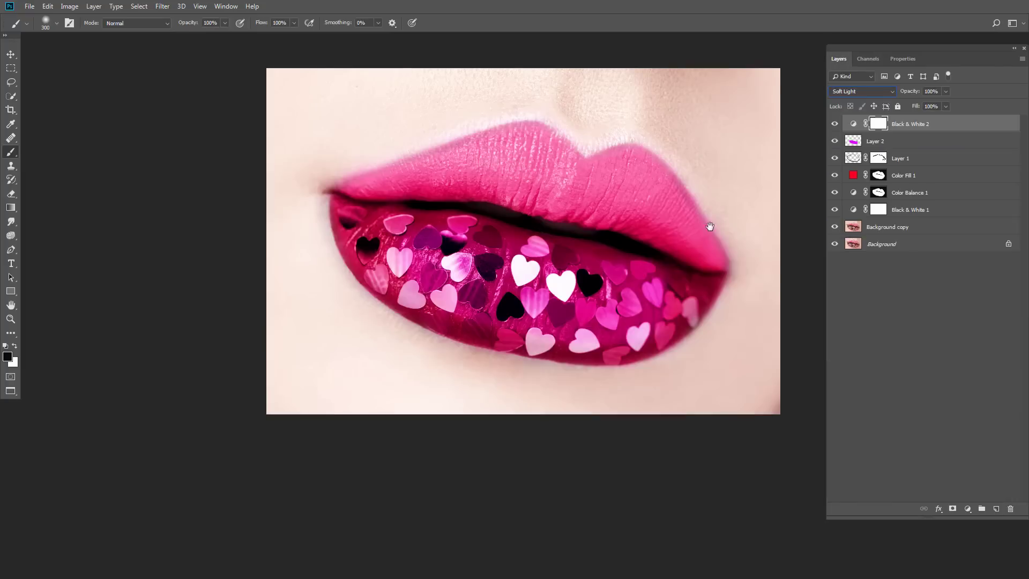
left_click(946, 91)
left_click_drag(948, 103, 929, 105)
left_click(905, 228, "shift")
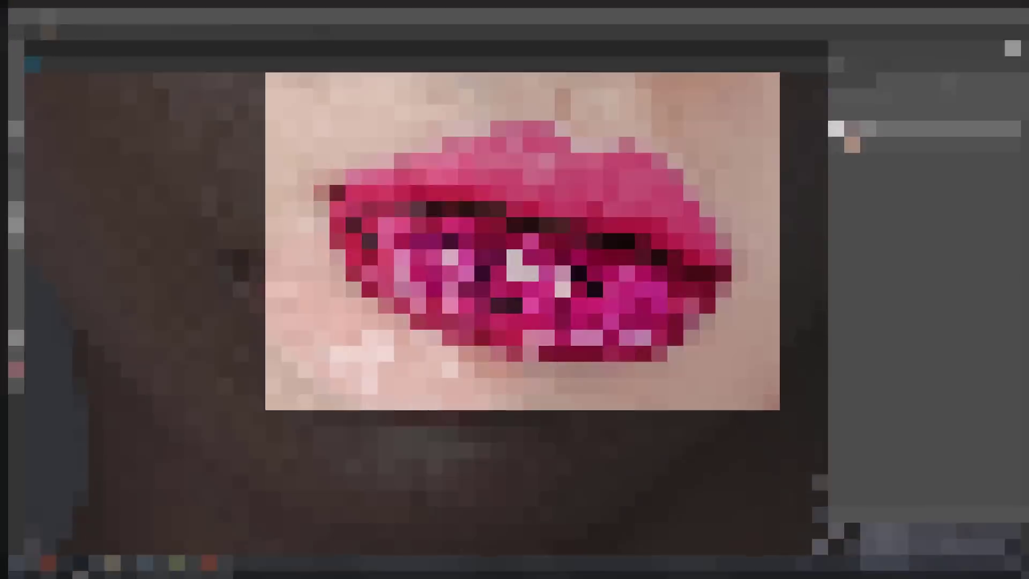
- Duplicate the bride photo layer and paint red over both lips on a Color-blended layer
key("ctrl+j")
scroll(517, 293, "up", 3)
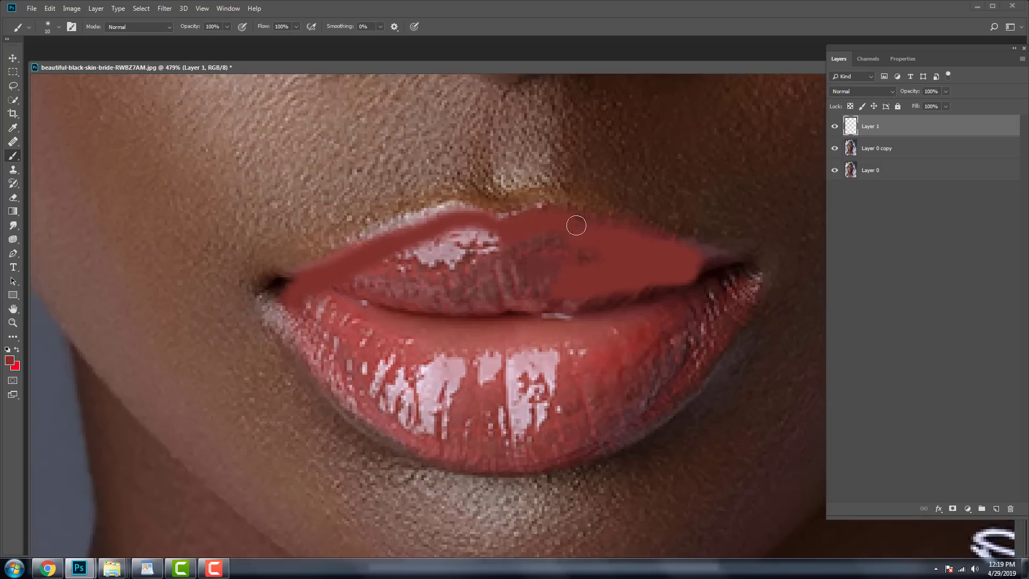
key("bracketright")
mouse_move(576, 226)
left_mouse_down()
mouse_move(615, 420)
mouse_move(278, 322)
mouse_move(563, 311)
mouse_move(411, 256)
mouse_move(429, 271)
mouse_move(305, 304)
mouse_move(526, 321)
mouse_move(370, 370)
mouse_move(359, 391)
mouse_move(708, 336)
mouse_move(364, 389)
left_mouse_up()
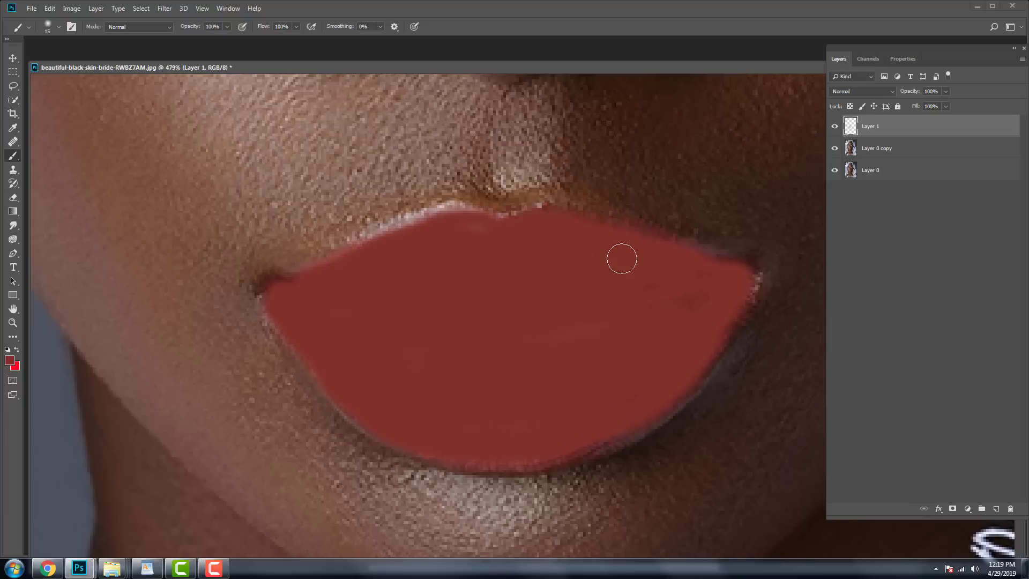
left_click(862, 92)
left_click(844, 340)
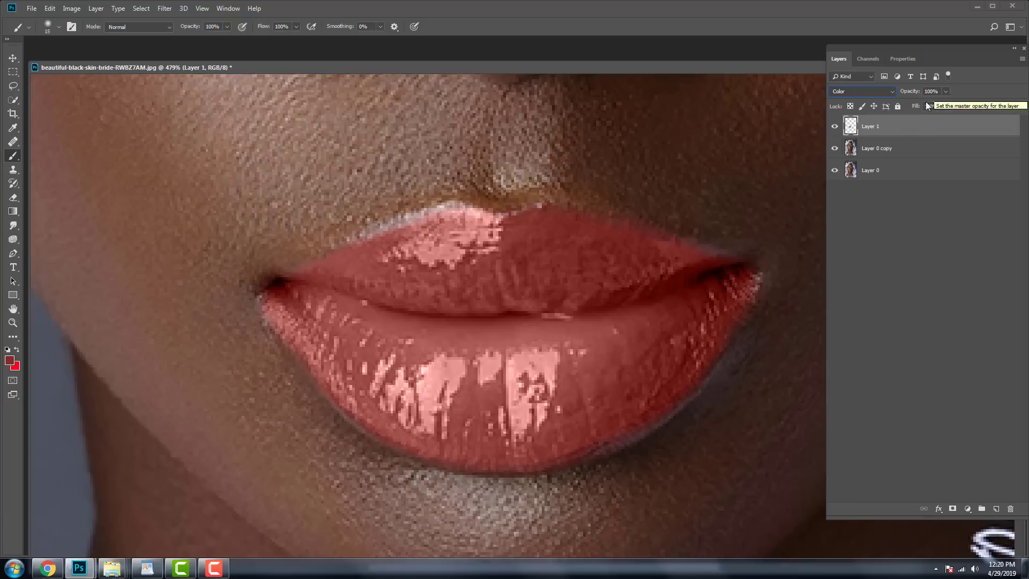
left_click(834, 128)
- Paint dark purple over the lips on a new Layer 2 set to Soft Light
left_click(995, 508)
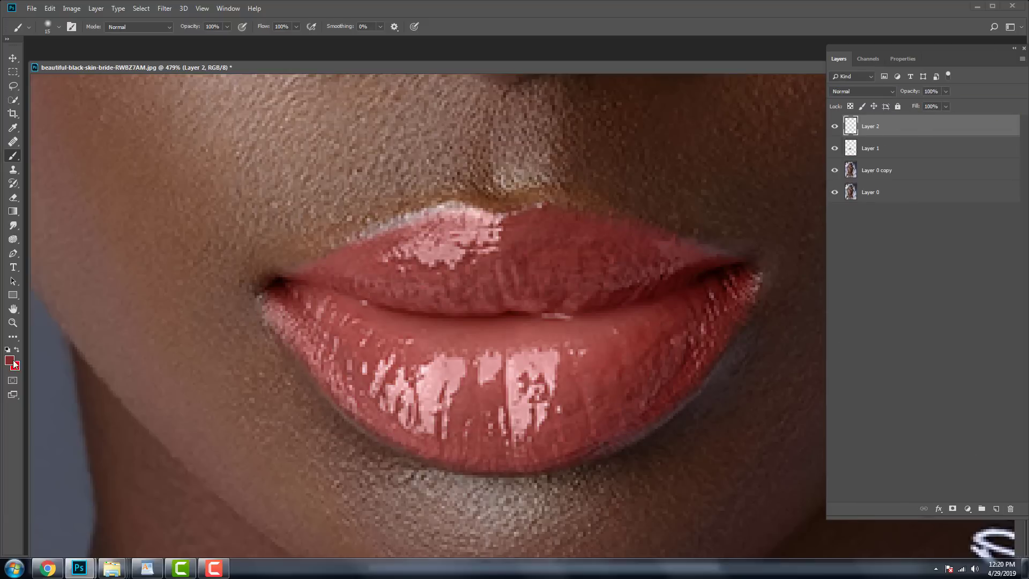
left_click(9, 360)
left_click(804, 241)
left_click(943, 209)
mouse_move(309, 278)
left_mouse_down()
mouse_move(516, 228)
mouse_move(618, 234)
mouse_move(307, 276)
mouse_move(413, 429)
mouse_move(697, 355)
mouse_move(436, 436)
mouse_move(577, 416)
mouse_move(313, 321)
mouse_move(629, 246)
mouse_move(301, 292)
mouse_move(429, 394)
left_mouse_up()
left_click(862, 91)
left_click(844, 232)
- Gaussian-blur the purple lip paint with a larger radius and add an empty Layer 3
left_click(165, 8)
left_click(323, 170)
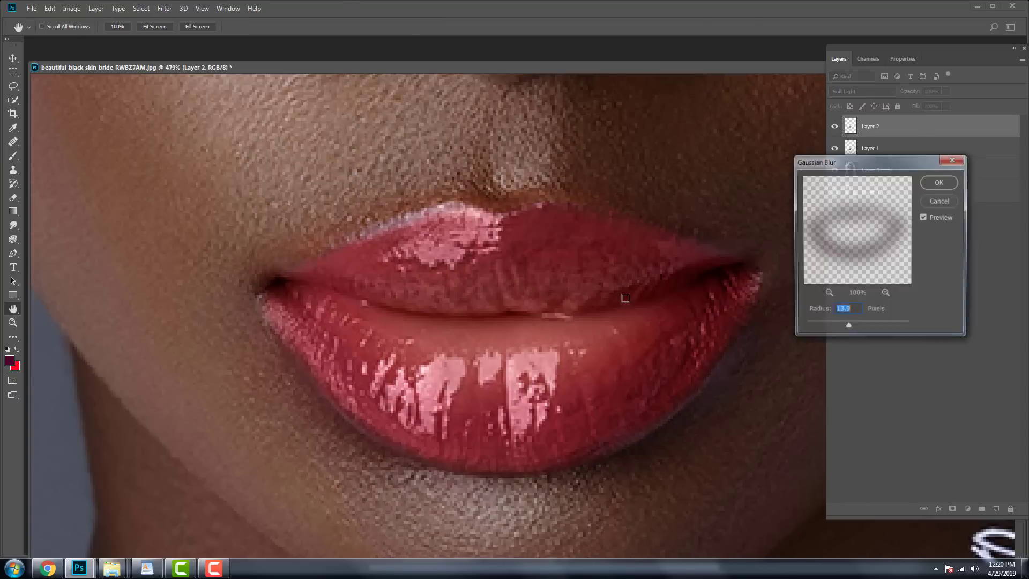
left_click_drag(908, 323, 864, 323)
left_click(939, 181)
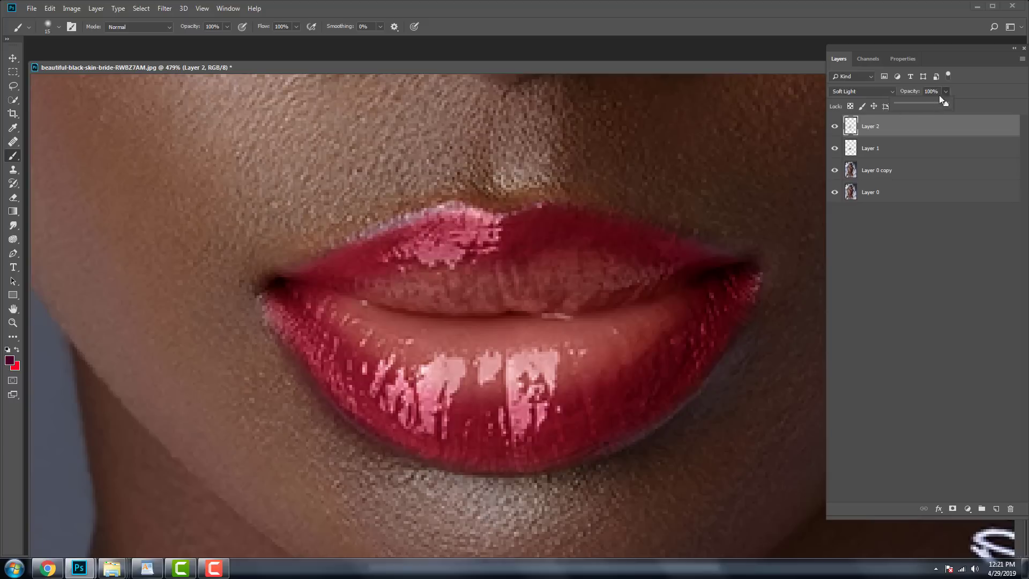
left_click(996, 508)
key("i")
left_click(9, 360)
- Paint bright purple over the lips on Layer 3, blur it and blend it Soft Light
left_click(847, 248)
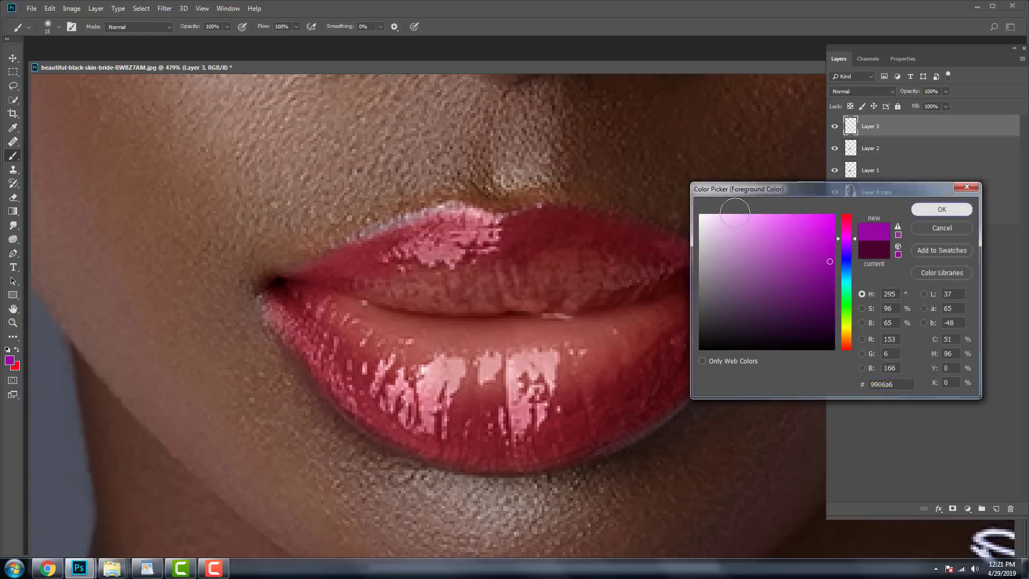
left_click(942, 209)
key("b")
mouse_move(348, 291)
left_mouse_down()
mouse_move(524, 260)
mouse_move(424, 345)
mouse_move(594, 322)
mouse_move(374, 300)
mouse_move(620, 266)
mouse_move(470, 380)
left_mouse_up()
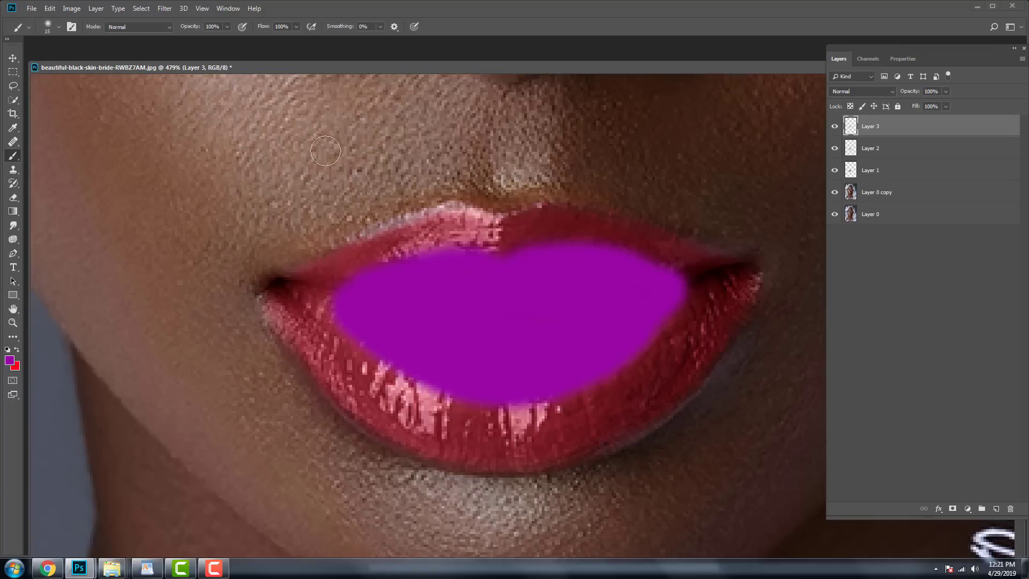
left_click(164, 8)
left_click(322, 179)
left_click(939, 182)
left_click(870, 91)
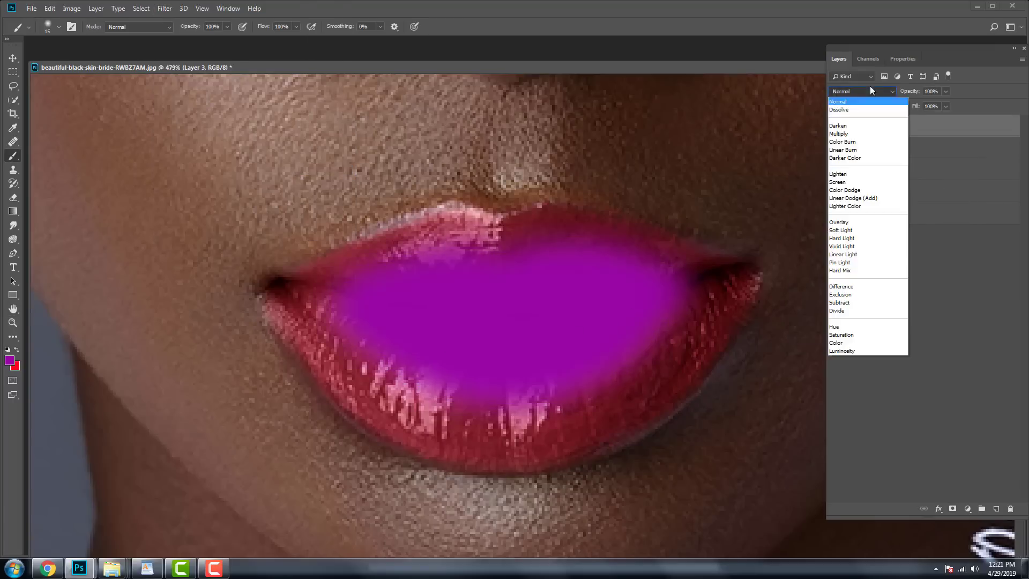
left_click(840, 230)
- Add a Color Balance adjustment shifted toward red, then a Curves adjustment and set its blend mode
left_click(967, 508)
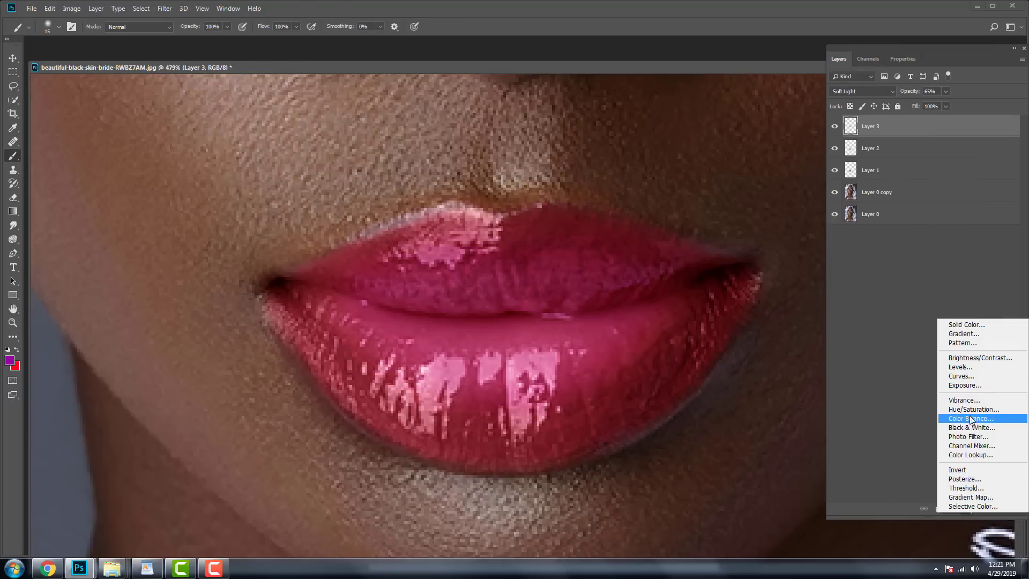
left_click(964, 423)
left_click_drag(908, 118, 921, 117)
left_click(839, 59)
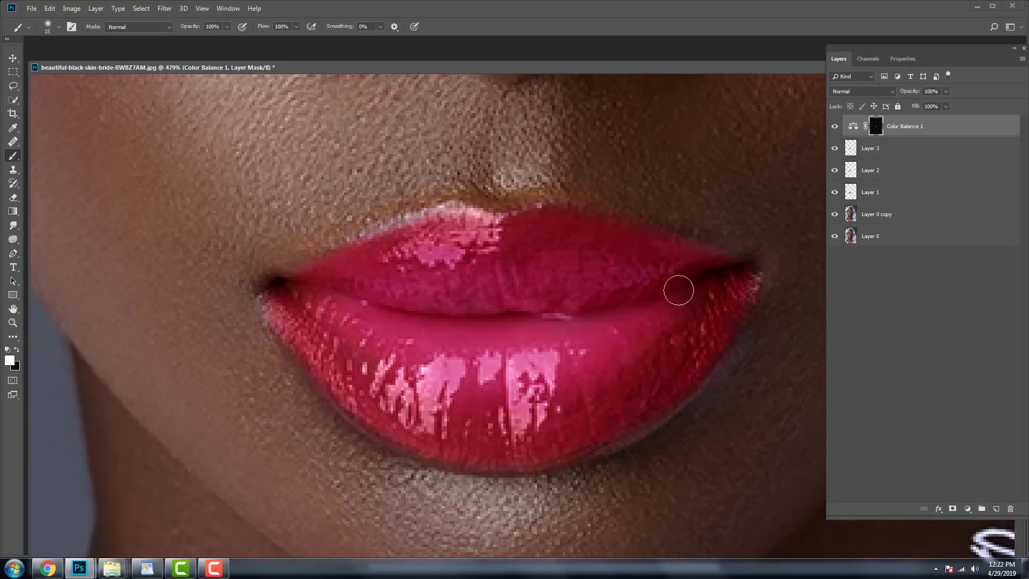
left_click(966, 508)
left_click(964, 375)
left_click(839, 58)
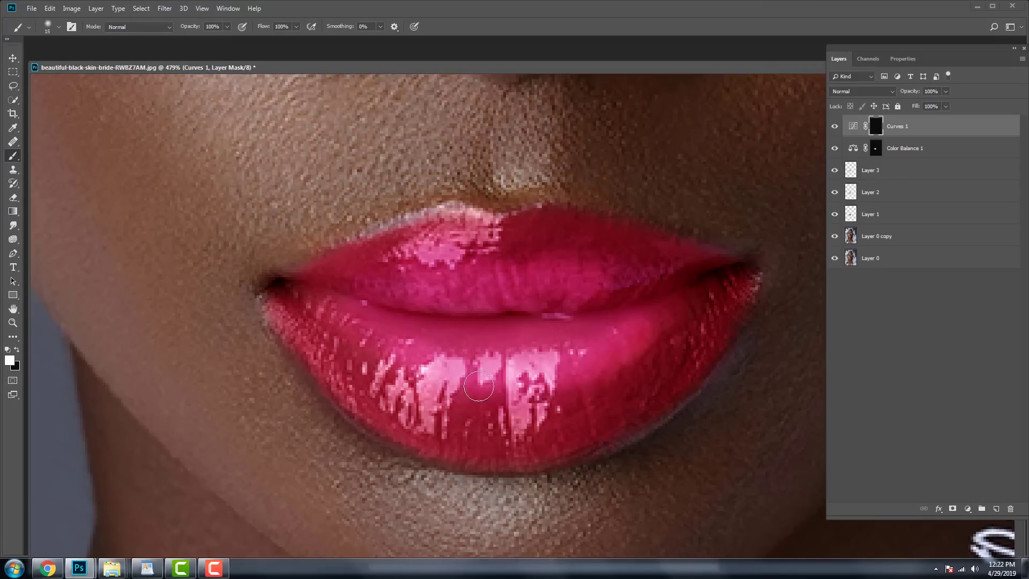
left_click(861, 91)
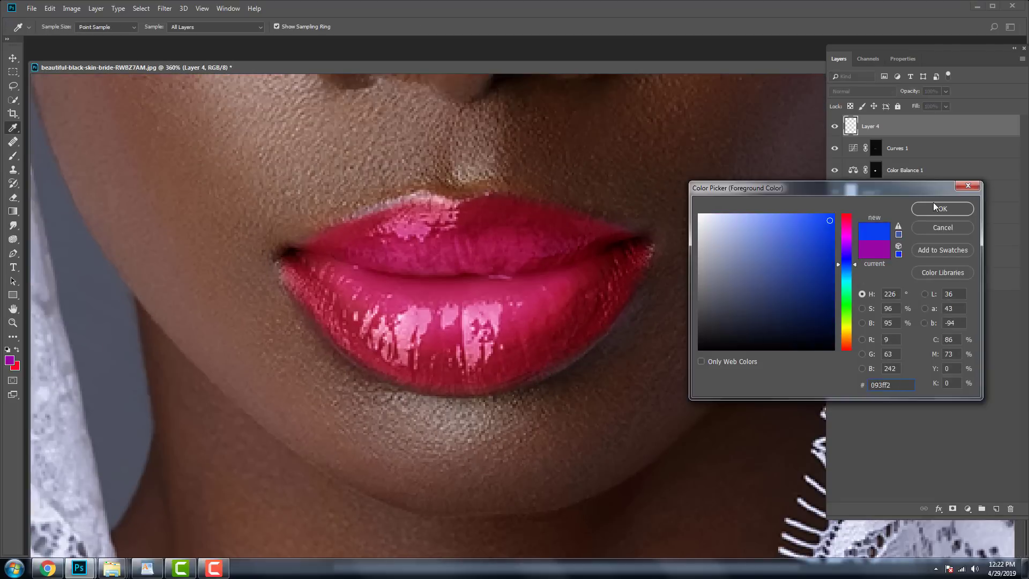
- Paint blue over the lips and set the blue layer to Soft Light
left_click(938, 209)
key("b")
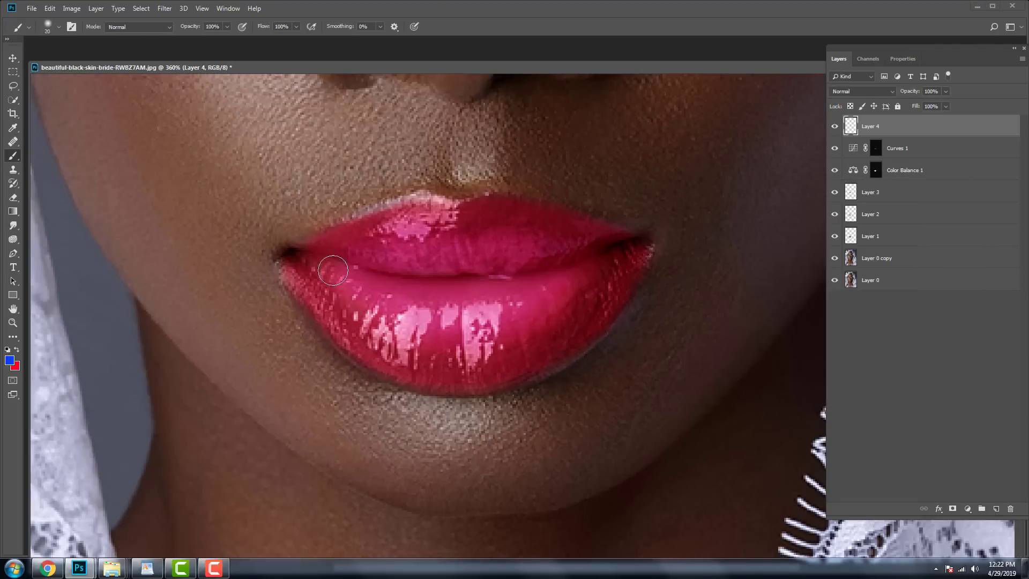
mouse_move(319, 256)
left_mouse_down()
mouse_move(448, 204)
mouse_move(578, 234)
mouse_move(343, 284)
mouse_move(523, 314)
mouse_move(452, 259)
mouse_move(456, 340)
left_mouse_up()
left_click(862, 91)
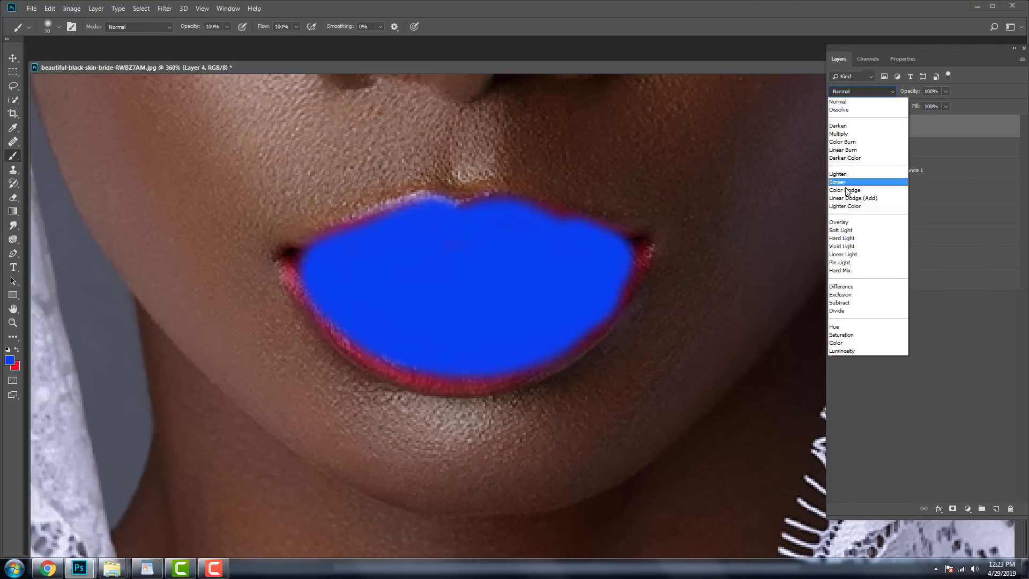
left_click(847, 178)
- Soften the blue paint with Gaussian Blur, compare it on and off, and add a mask
left_click(164, 8)
left_click(321, 177)
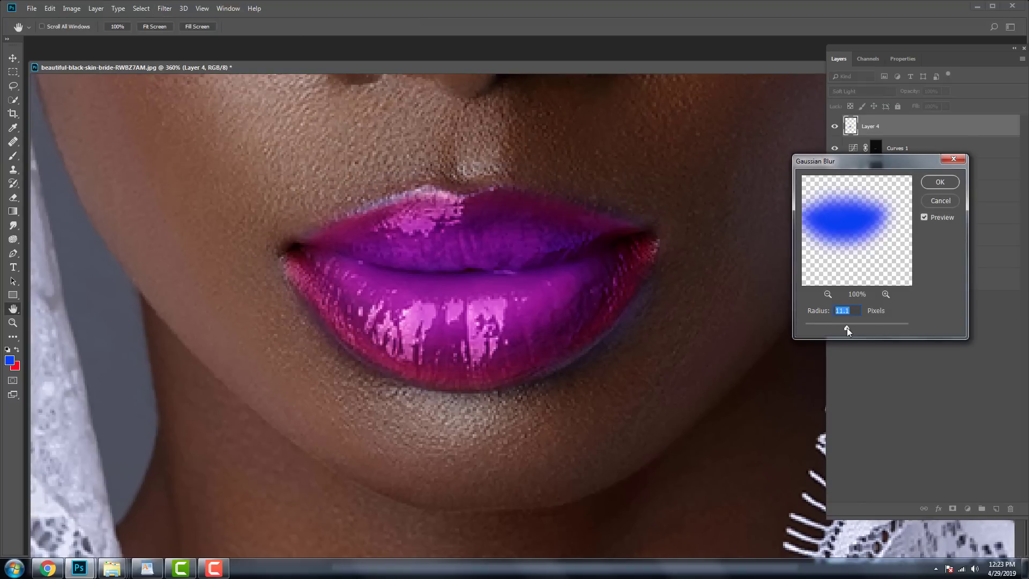
left_click_drag(832, 327, 855, 329)
left_click(939, 182)
left_click(834, 126)
left_click(945, 91)
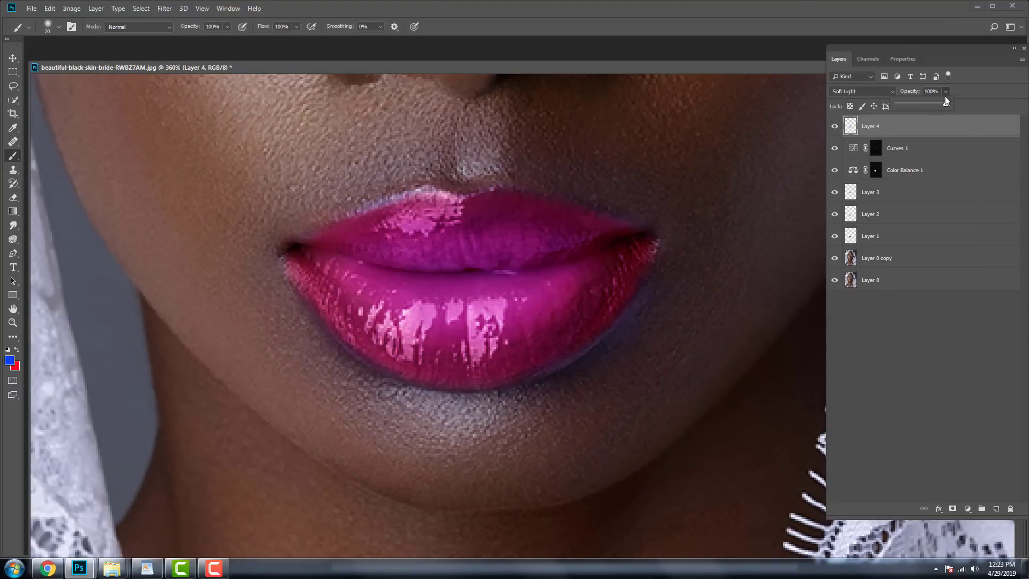
left_click(952, 508)
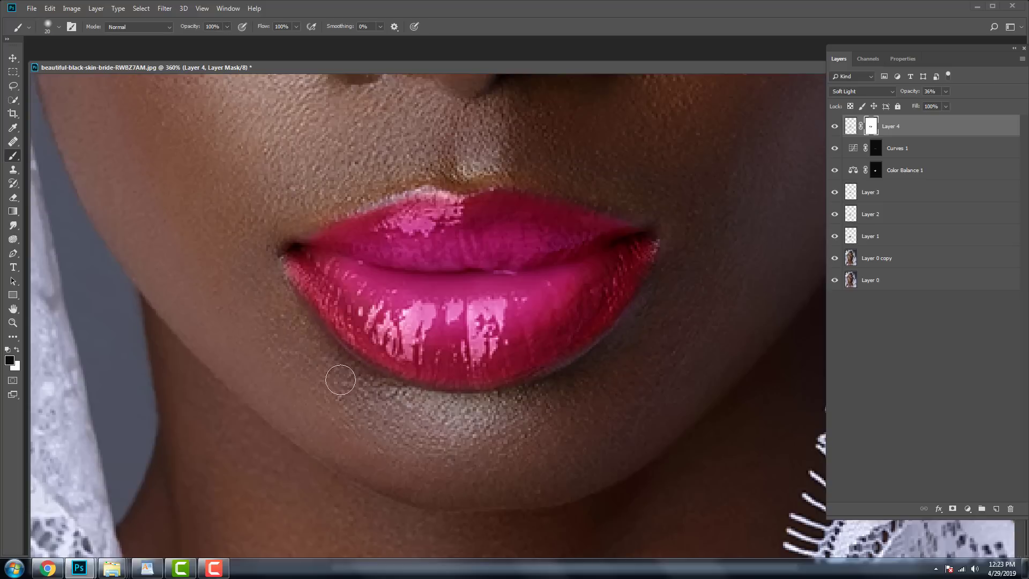
- Add a darkening Curves layer, invert its mask, and paint along the lip outline
left_click(966, 508)
left_click(963, 374)
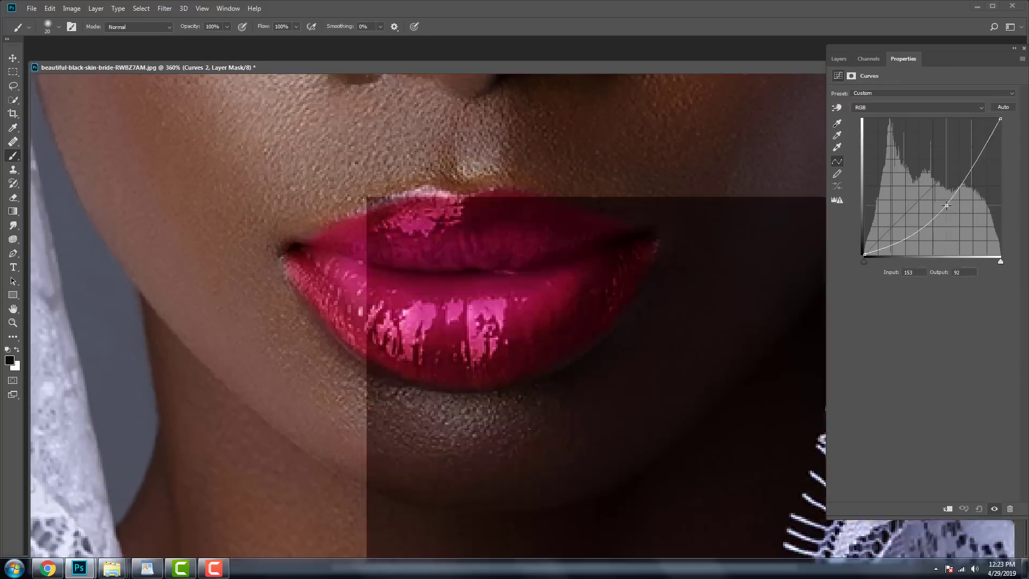
left_click_drag(942, 212, 942, 268)
left_click(838, 59)
key("ctrl+i")
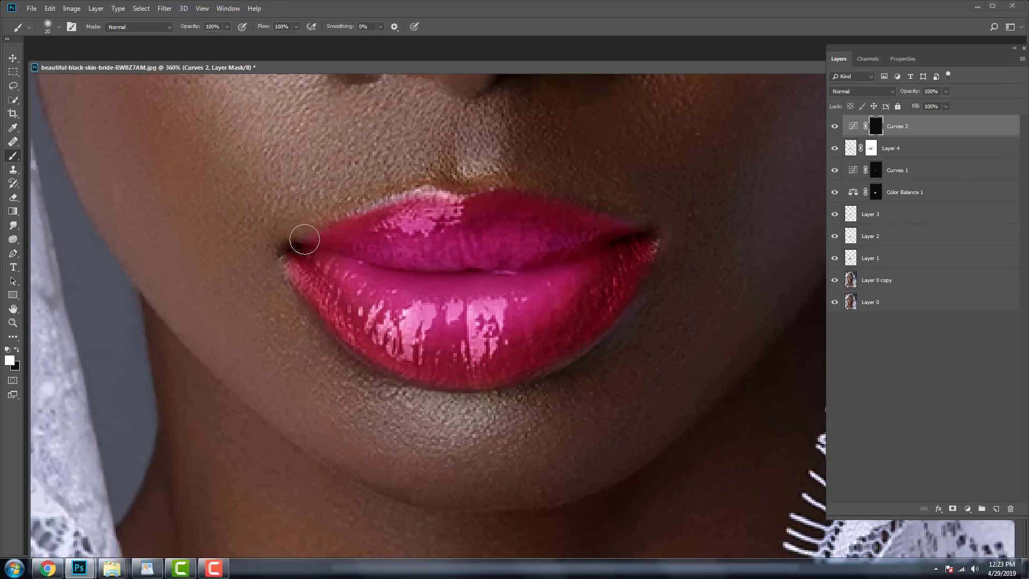
mouse_move(304, 239)
left_mouse_down()
mouse_move(470, 201)
mouse_move(658, 237)
left_mouse_up()
mouse_move(298, 271)
left_mouse_down()
mouse_move(620, 301)
mouse_move(651, 247)
left_mouse_up()
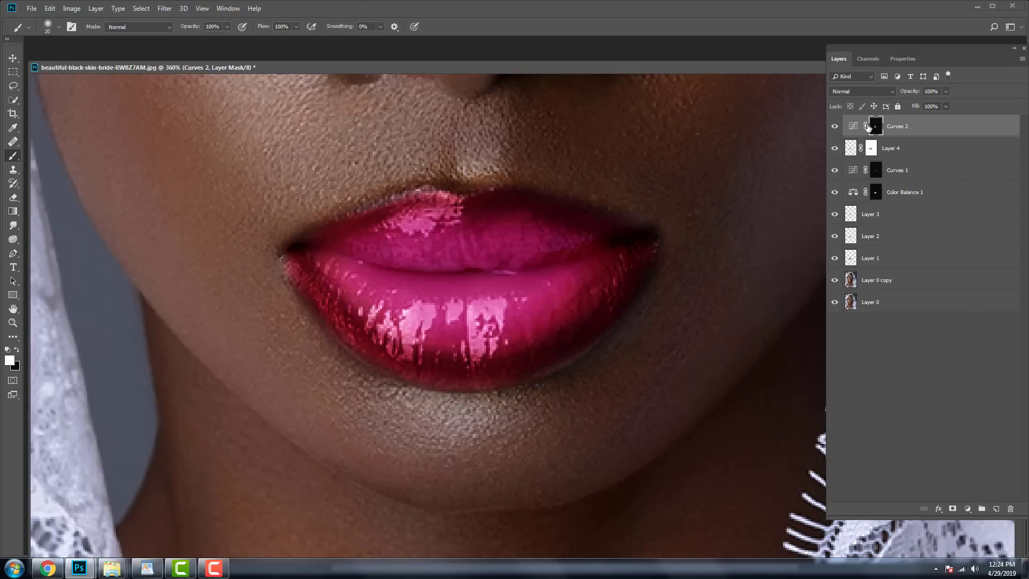
- Set Curves 2 to 27% opacity with Darken blending and compare before/after
double_click(868, 127)
left_click(839, 59)
left_click_drag(945, 91, 915, 104)
left_click(861, 91)
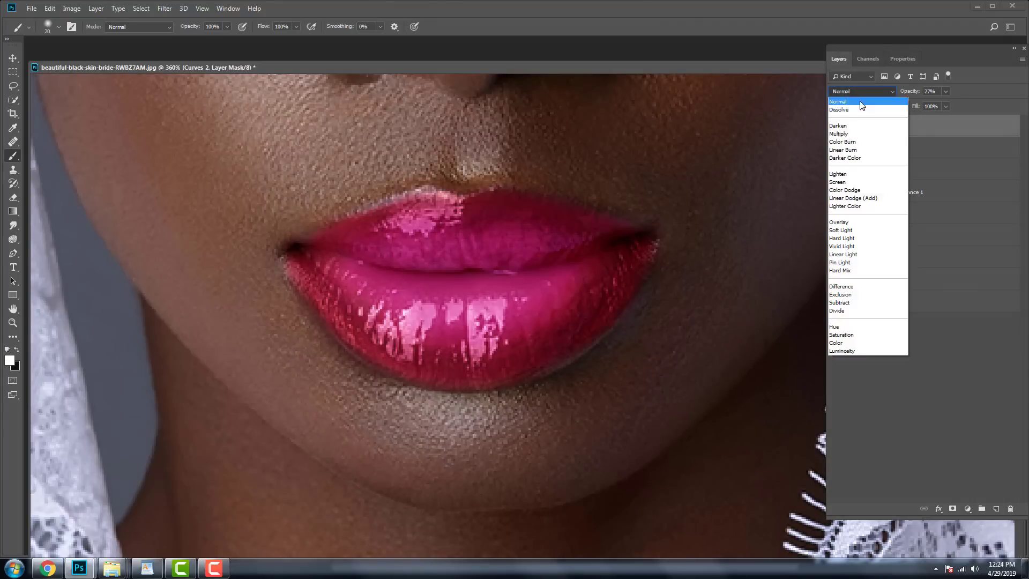
left_click(837, 126)
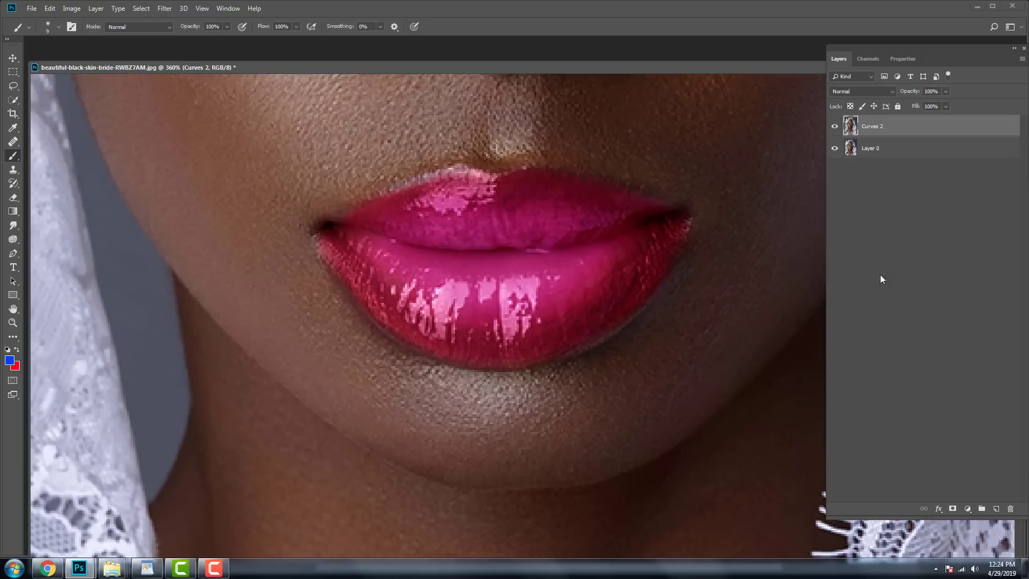
left_click(834, 126)
left_click(834, 126)
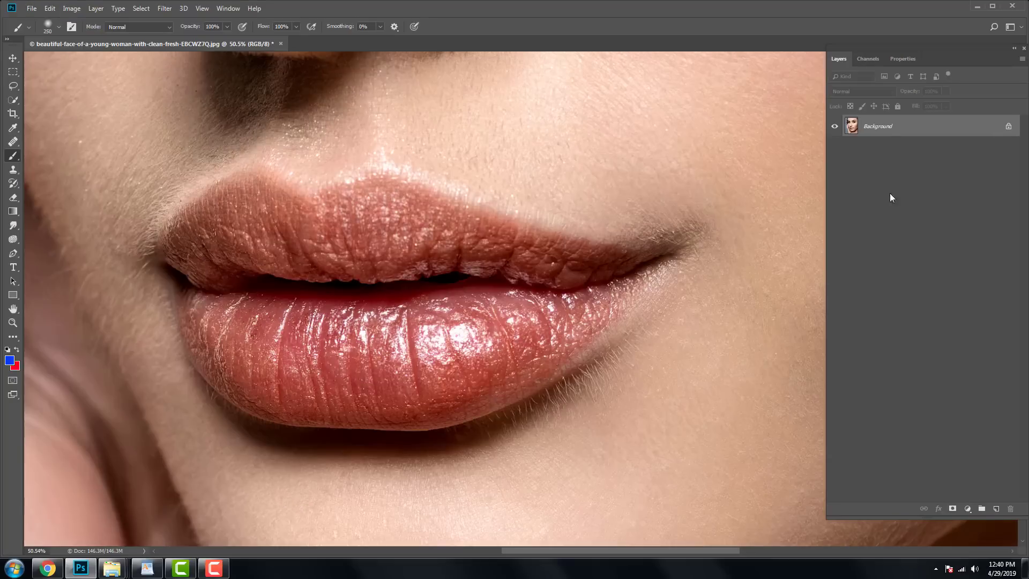
- Add a Brightness/Contrast layer masked to the lips, lowering brightness to darken them
right_click(884, 128)
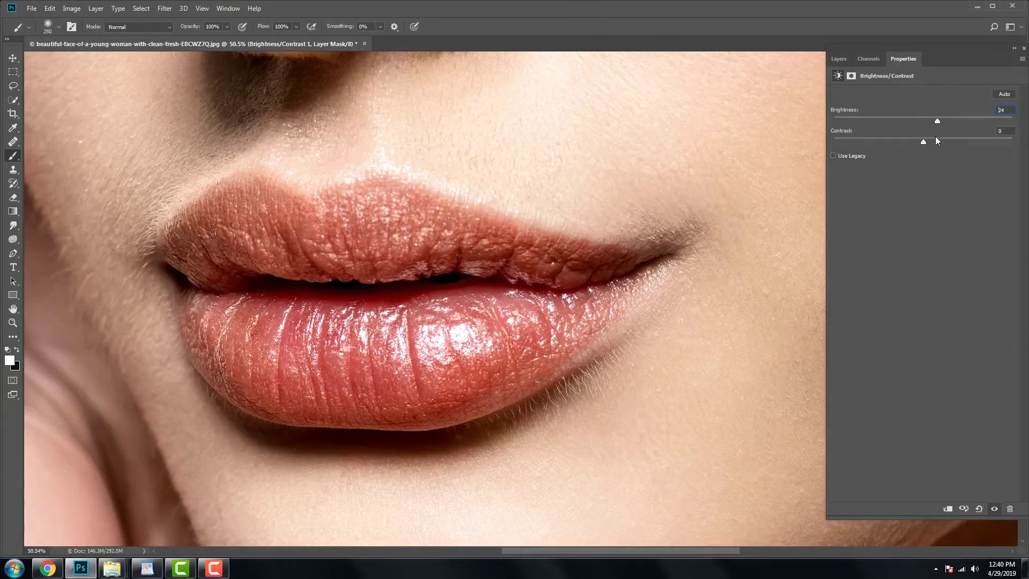
left_click_drag(934, 136, 947, 128)
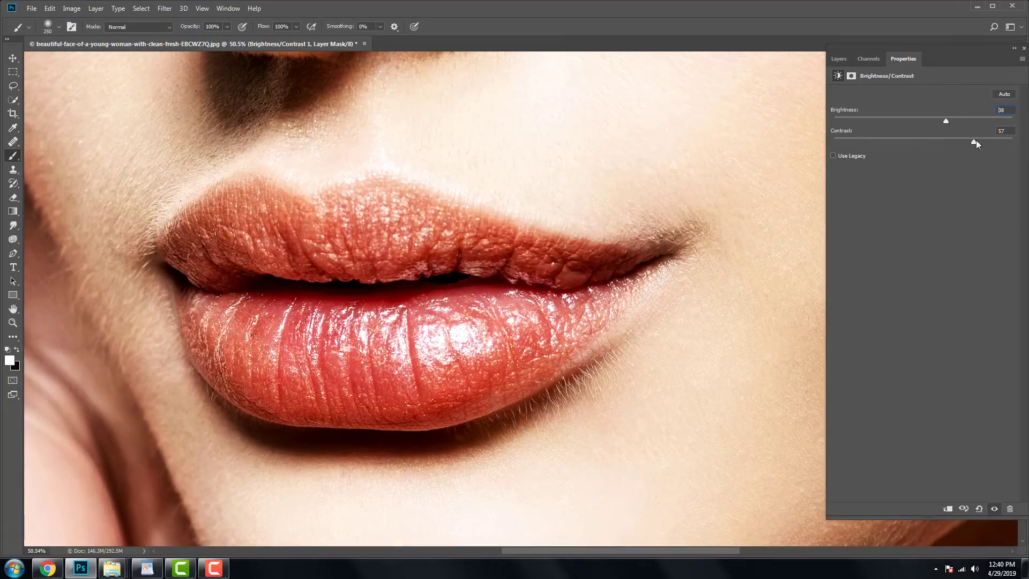
left_click(838, 59)
key("ctrl+i")
mouse_move(316, 231)
left_mouse_down()
mouse_move(204, 246)
mouse_move(606, 284)
left_mouse_up()
mouse_move(225, 343)
left_mouse_down()
mouse_move(554, 339)
mouse_move(300, 364)
left_mouse_up()
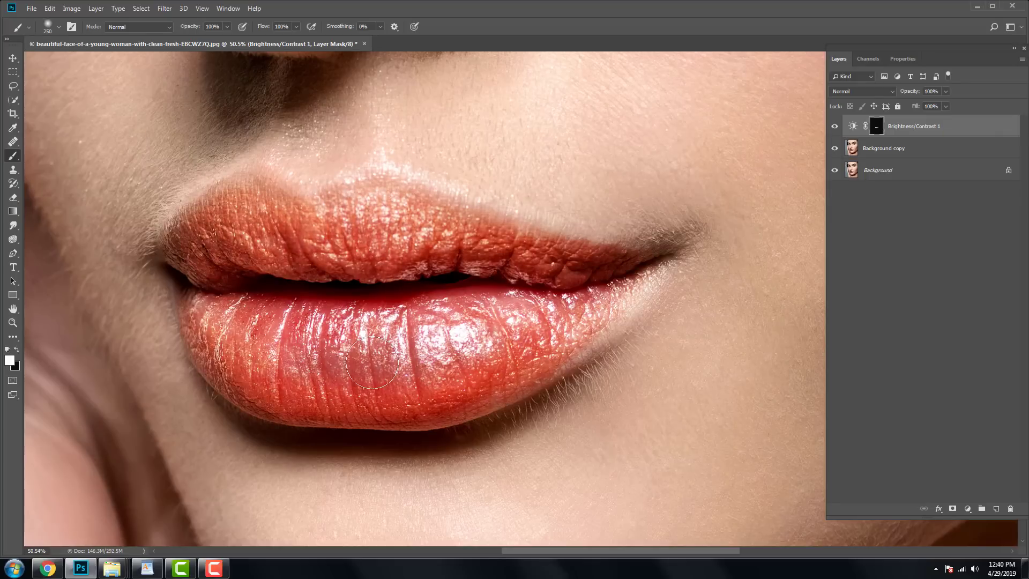
left_click(852, 126)
left_click_drag(945, 121, 897, 131)
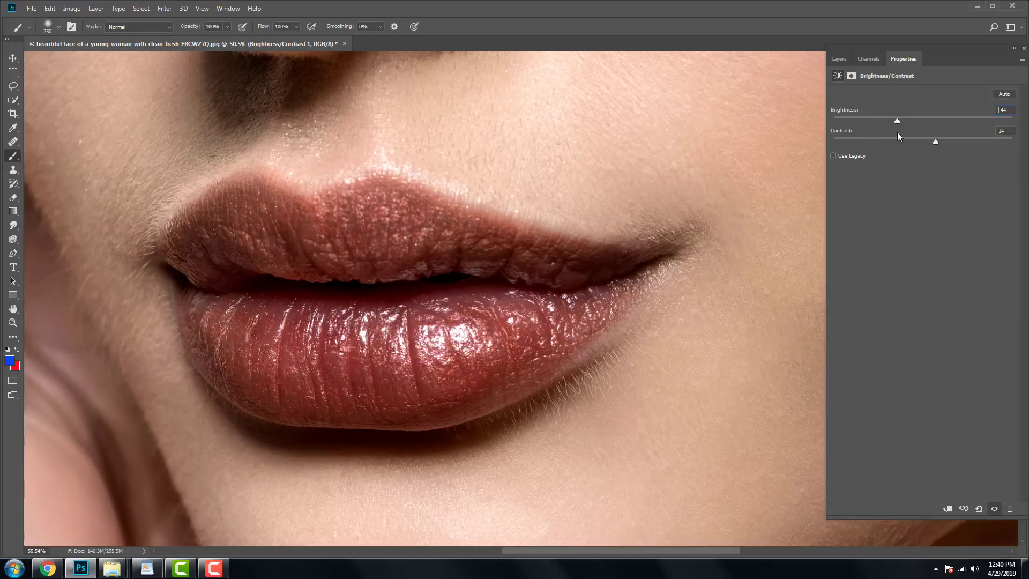
left_click(838, 59)
- Add a Hue/Saturation layer with higher saturation and pinkish-red hue, masked to the lips
left_click(967, 509)
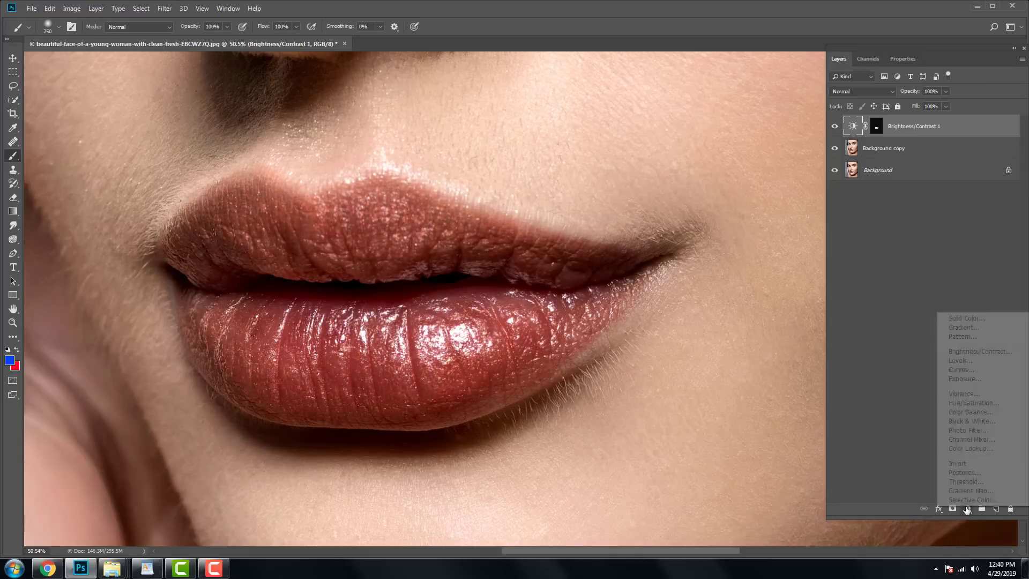
left_click(973, 402)
mouse_move(923, 154)
left_mouse_down()
mouse_move(960, 154)
mouse_move(1010, 133)
mouse_move(863, 145)
left_mouse_up()
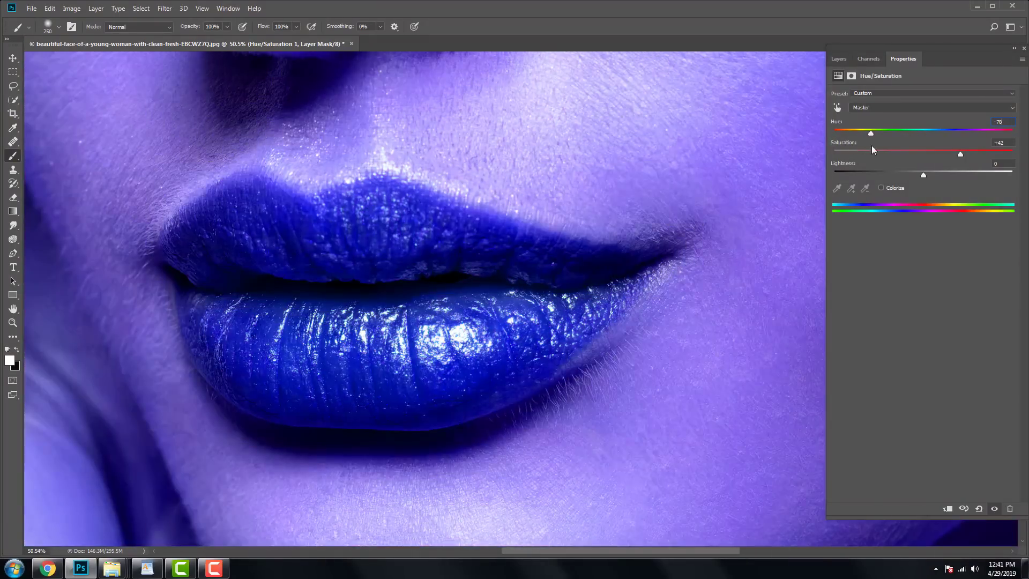
left_click_drag(863, 144, 891, 146)
left_click(839, 59)
key("ctrl+i")
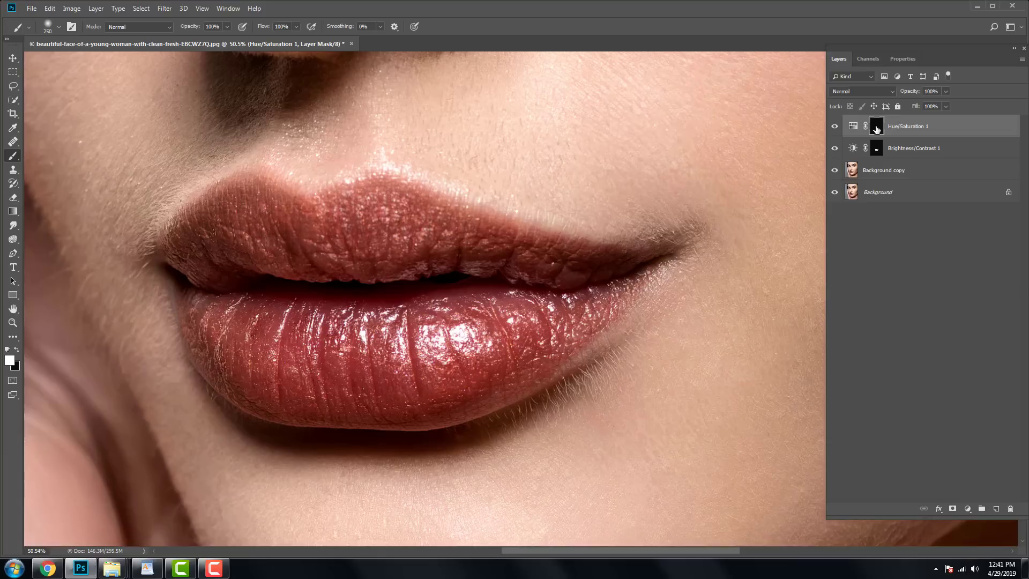
mouse_move(219, 214)
left_mouse_down()
mouse_move(200, 246)
mouse_move(364, 206)
mouse_move(589, 251)
mouse_move(213, 315)
mouse_move(424, 375)
mouse_move(606, 311)
mouse_move(291, 343)
left_mouse_up()
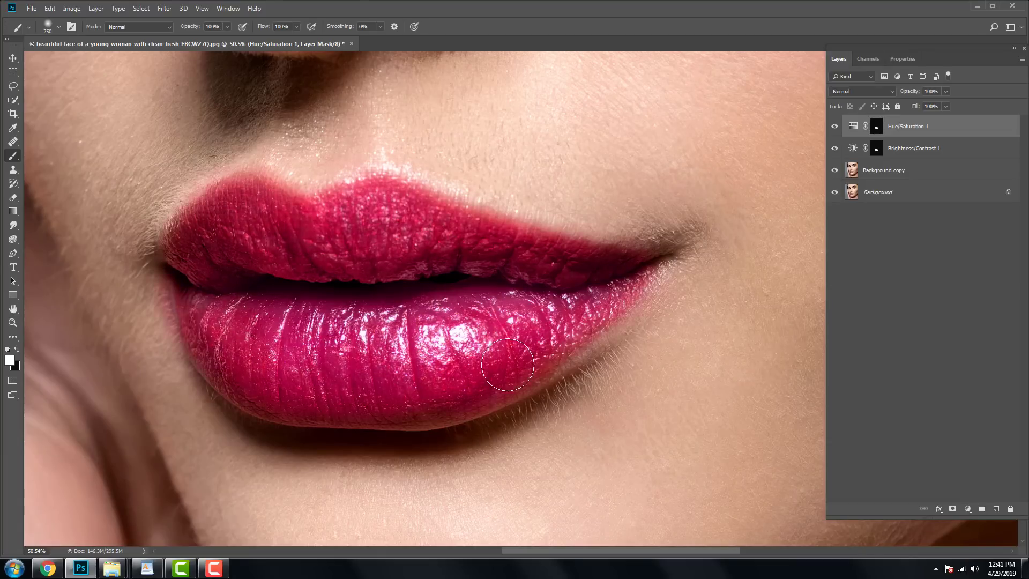
- Blend the Hue/Saturation layer as Soft Light and add a Photo Filter adjustment
left_click(861, 91)
left_click(844, 179)
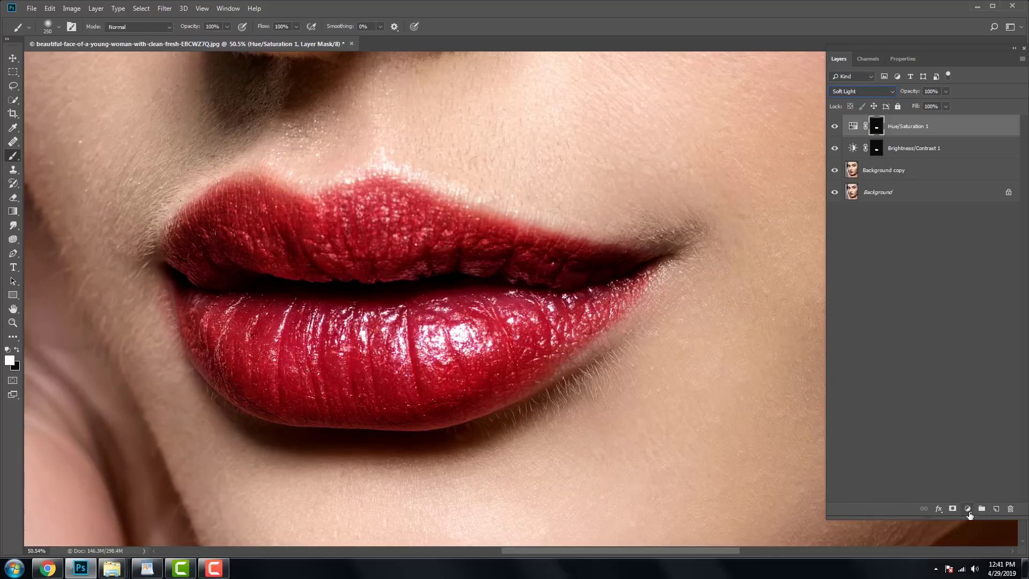
left_click(967, 508)
left_click(964, 435)
- Copy the lip mask onto the Photo Filter, then add a yellow-midtone Color Balance with inverted mask
left_click(839, 58)
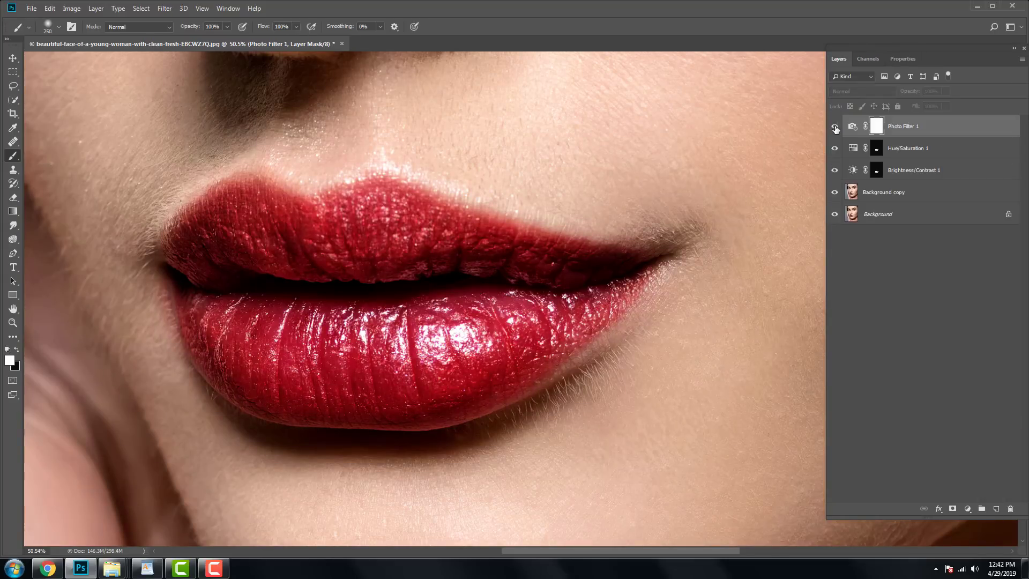
left_click_drag(876, 148, 882, 120)
left_click(467, 210)
left_click(967, 509)
left_click(970, 412)
left_click_drag(907, 154, 873, 155)
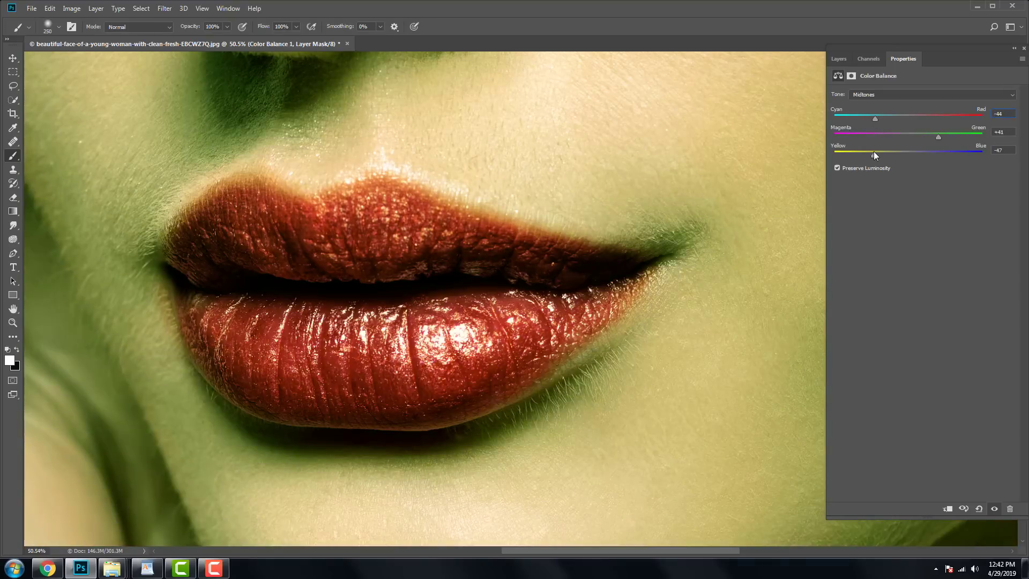
left_click(839, 59)
key("ctrl+i")
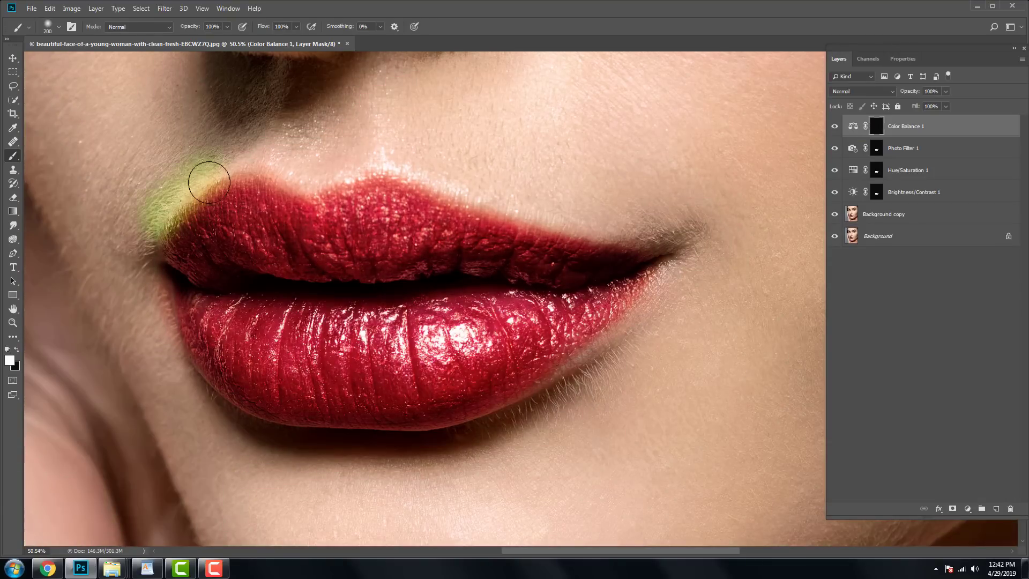
- Paint the Color Balance tint along the upper lip edge and weaken the layer to 27%
left_click_drag(209, 182, 681, 249)
double_click(877, 126)
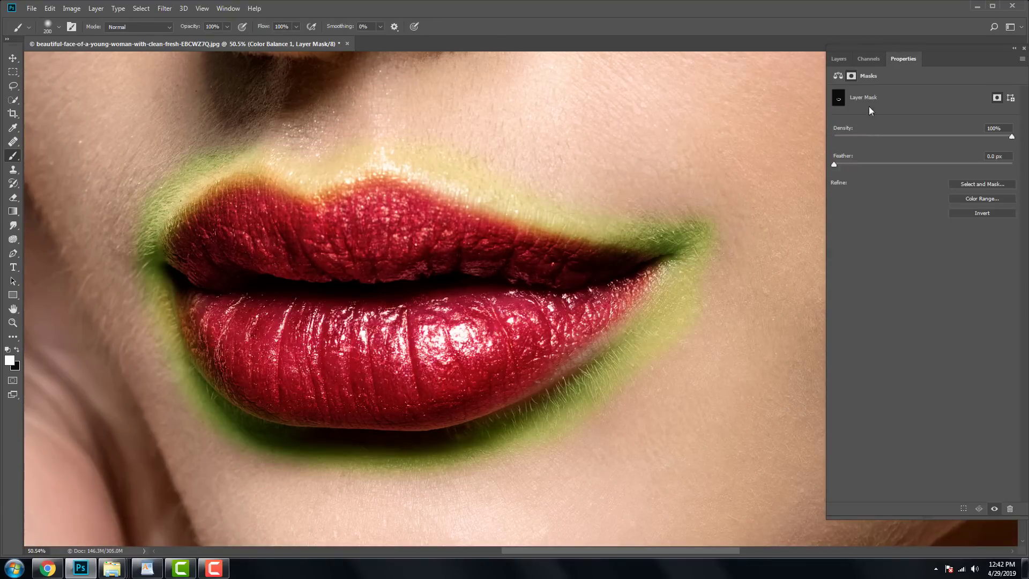
left_click(838, 59)
left_click(946, 91)
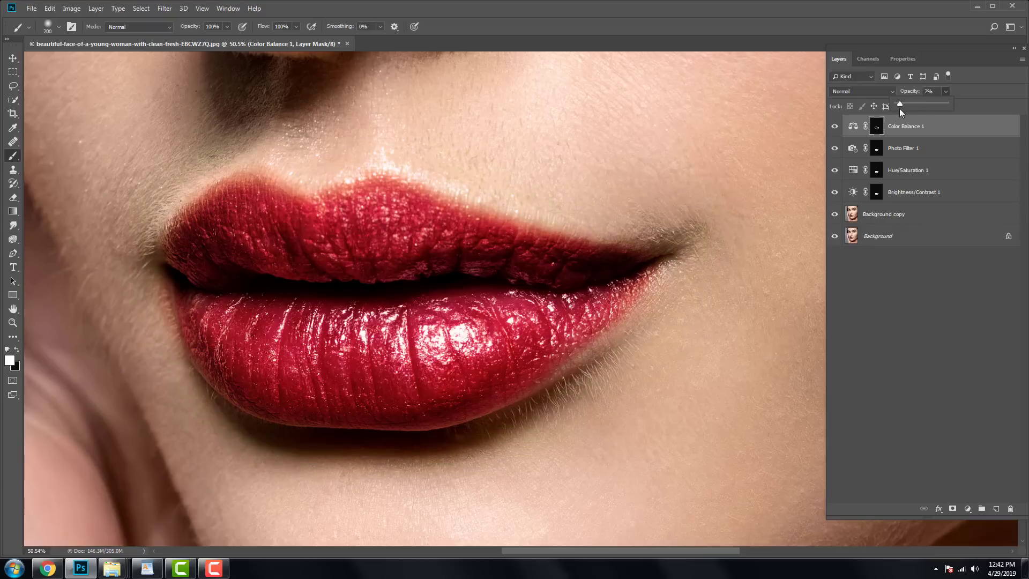
left_click(834, 126)
- Add a Color Lookup layer using the HorrorBlue.3DL preset
left_click(964, 510)
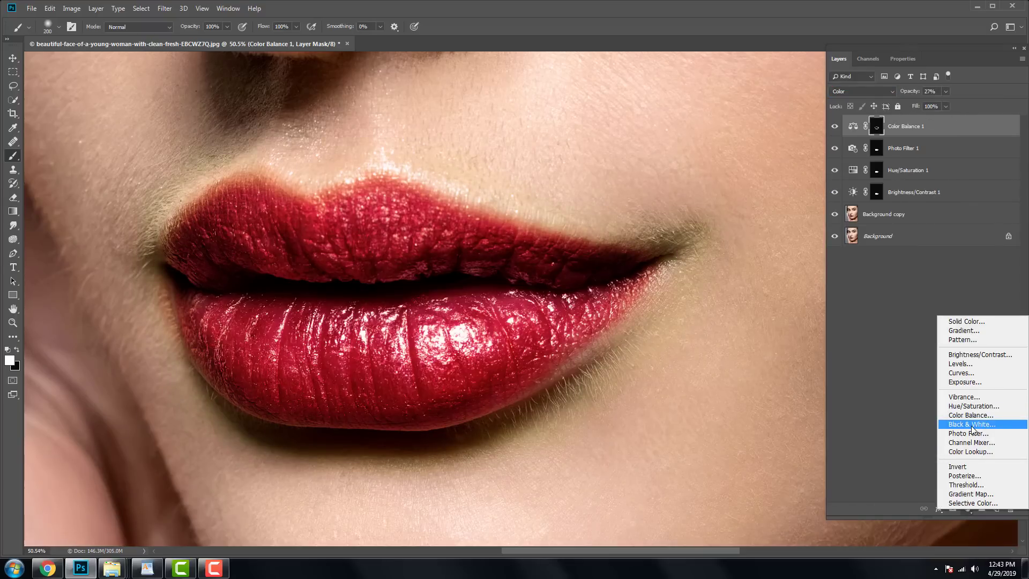
left_click(964, 445)
left_click(943, 95)
left_click(915, 288)
key("Down")
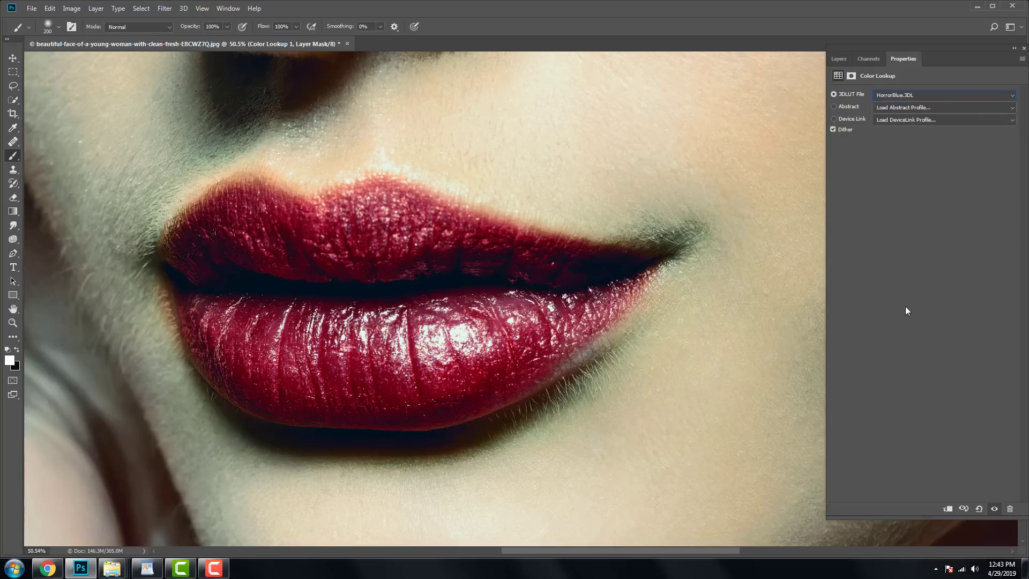
key("Down")
key("Down")
key("Down")
key("Down")
key("Down")
key("Down")
key("Down")
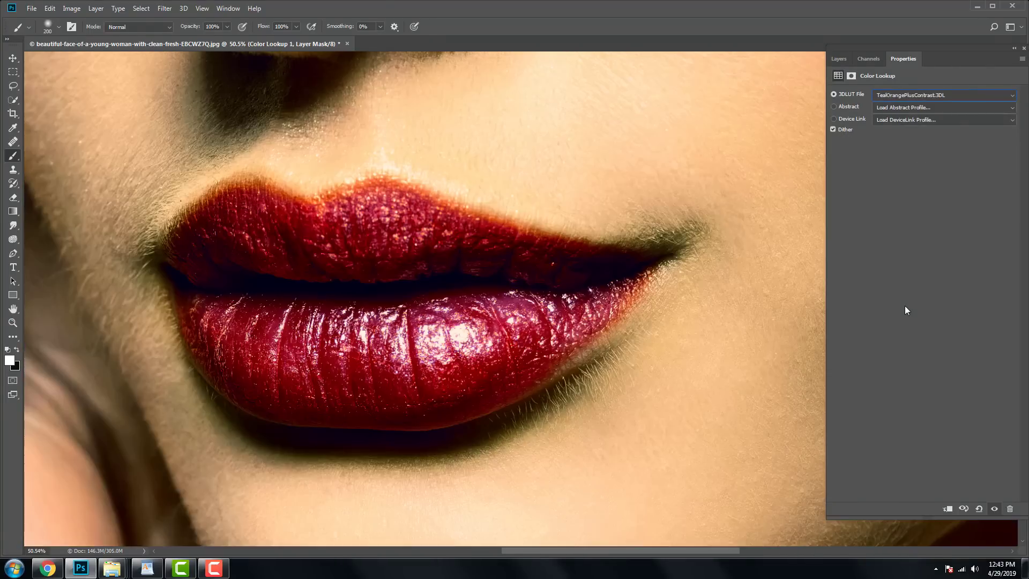
key("Down")
key("Up")
key("Up")
key("Up")
key("Up")
key("Up")
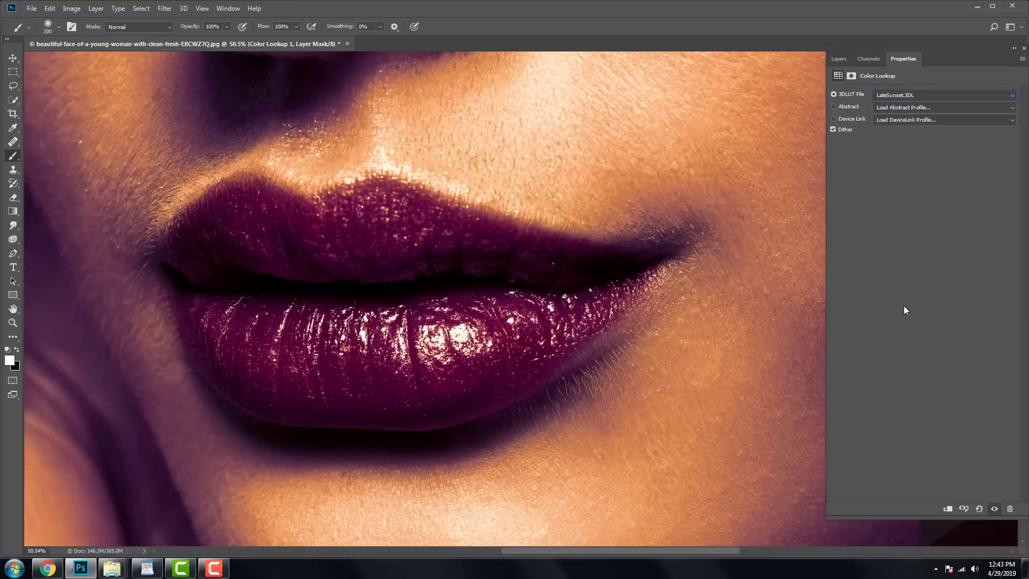
key("Up")
key("Up")
key("Up")
- Mask the Color Lookup look to the upper and lower lips and blend it as Lighten
left_click(839, 58)
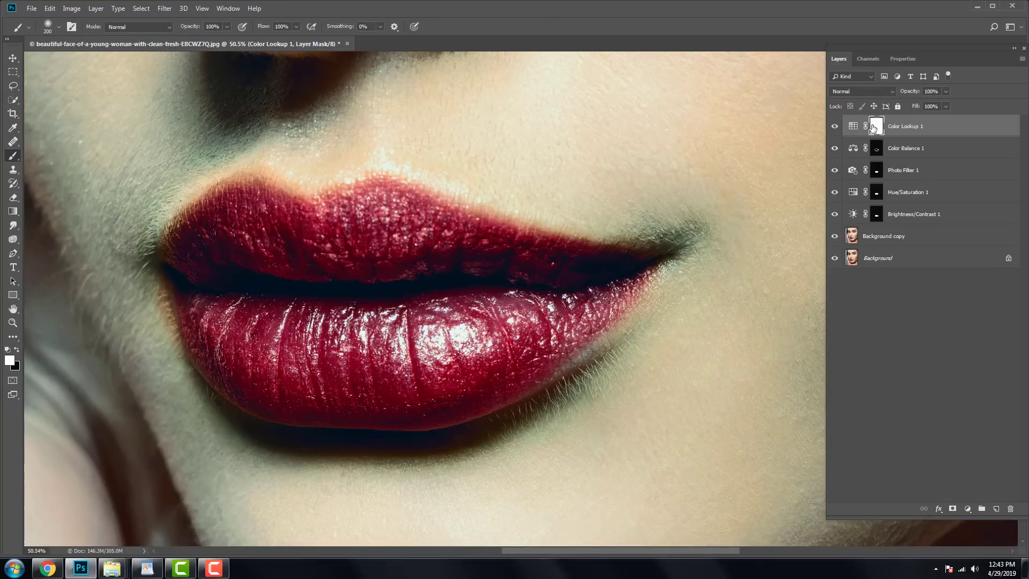
key("ctrl+i")
mouse_move(316, 322)
left_mouse_down()
mouse_move(263, 330)
mouse_move(439, 329)
left_mouse_up()
left_click_drag(364, 380, 416, 339)
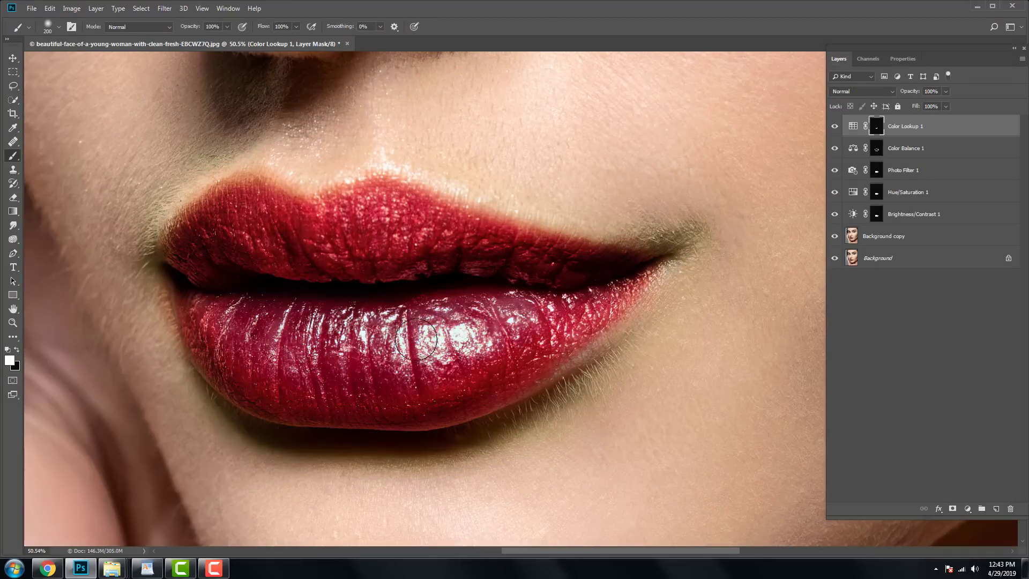
left_click_drag(277, 252, 436, 241)
left_click(862, 91)
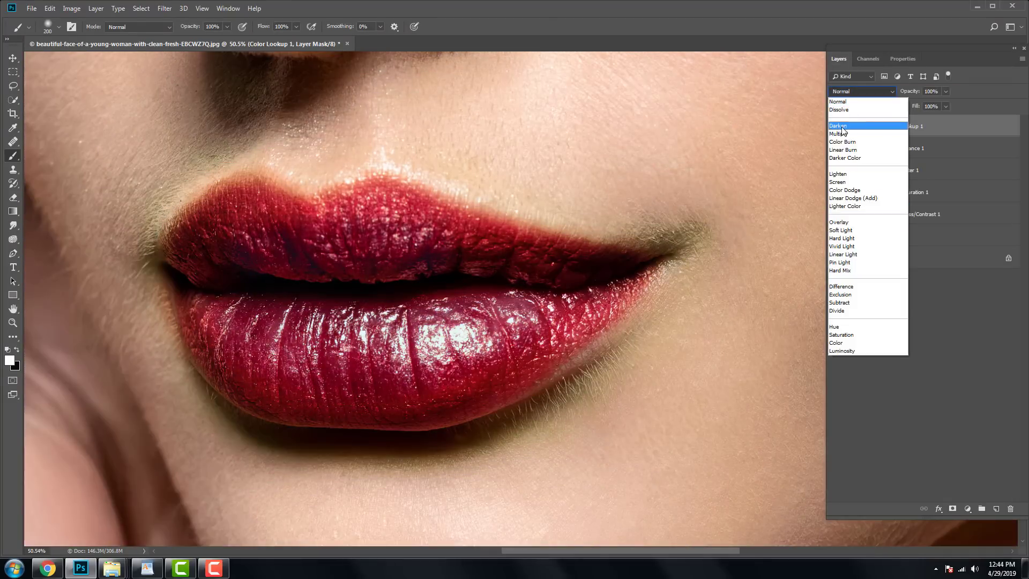
left_click(837, 174)
- Add a second Color Balance layer, invert its mask, and paint the upper lip brighter red
left_click(967, 509)
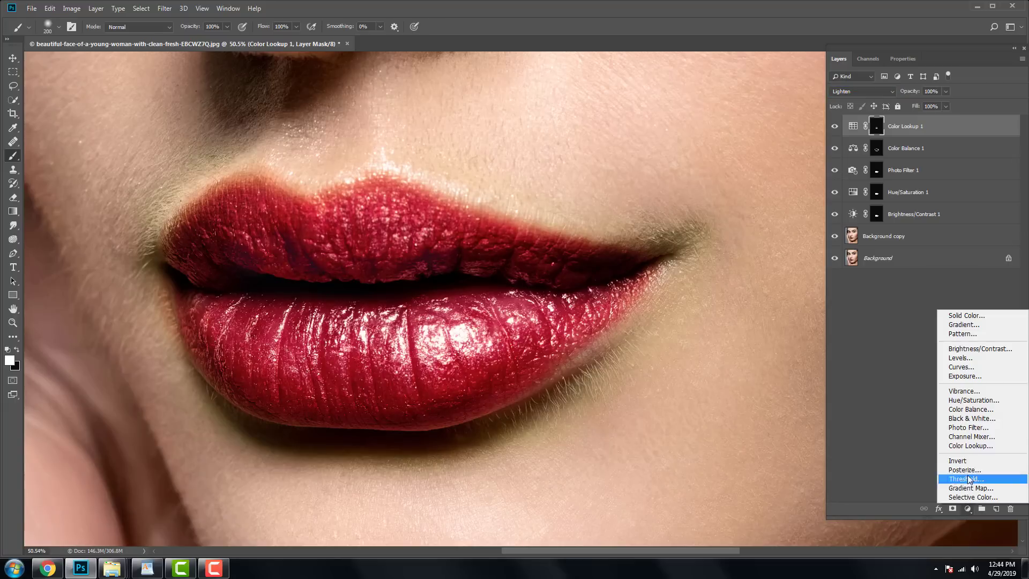
left_click(970, 409)
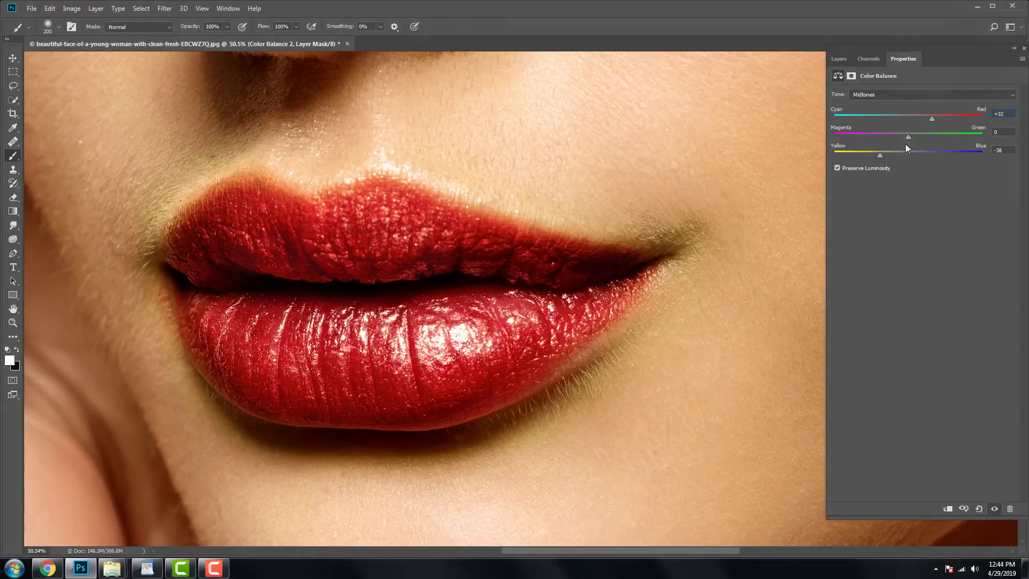
left_click(838, 58)
key("ctrl+i")
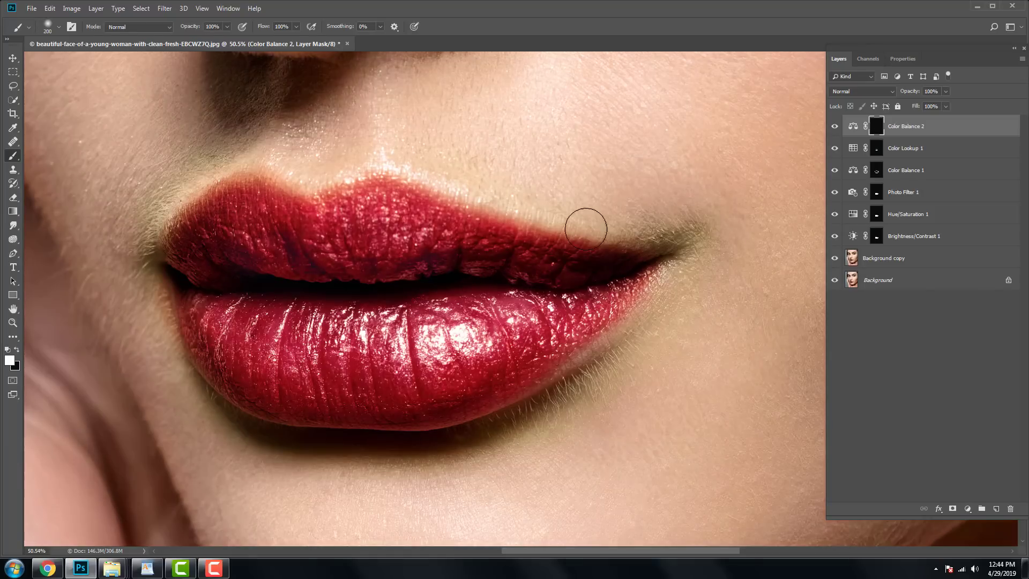
mouse_move(494, 241)
left_mouse_down()
mouse_move(202, 241)
mouse_move(404, 227)
left_mouse_up()
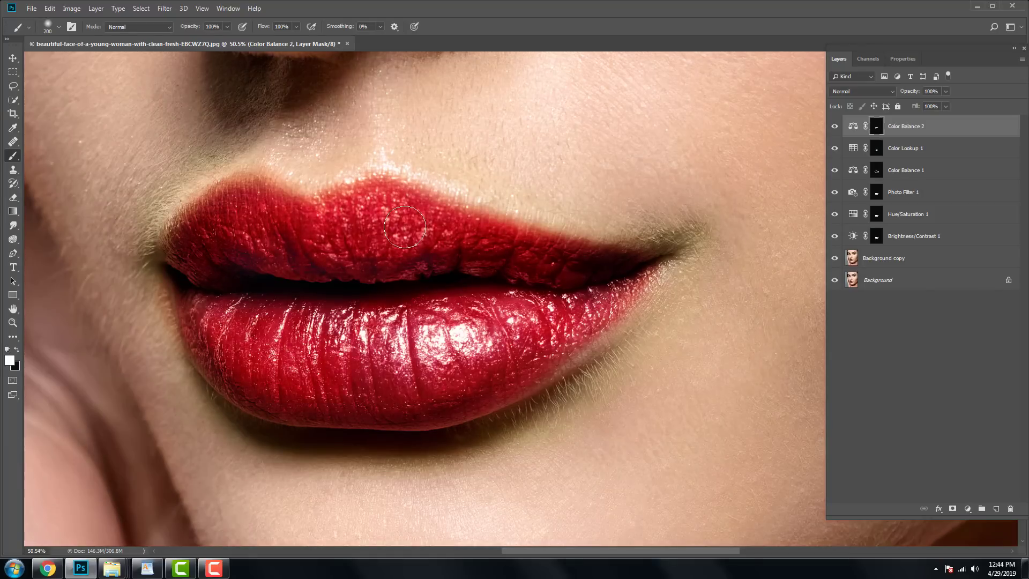
- Merge the layers down to Background copy and duplicate the merged Color Balance 2 layer
left_click(890, 259, "shift")
key("ctrl+e")
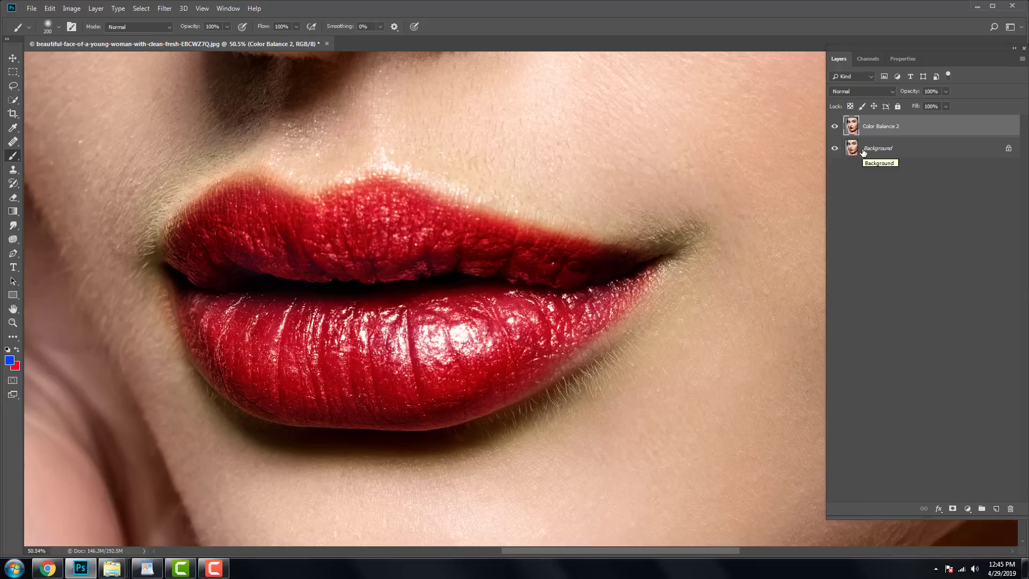
key("ctrl+j")
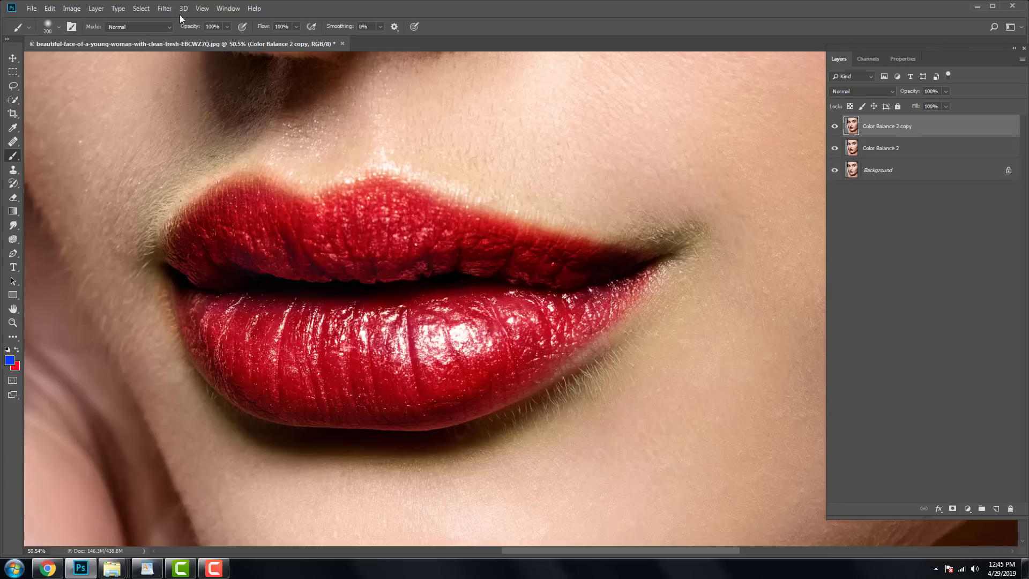
left_click(164, 8)
- Apply Camera Raw Luminance noise reduction of 100 to the Color Balance 2 copy
left_click(215, 64)
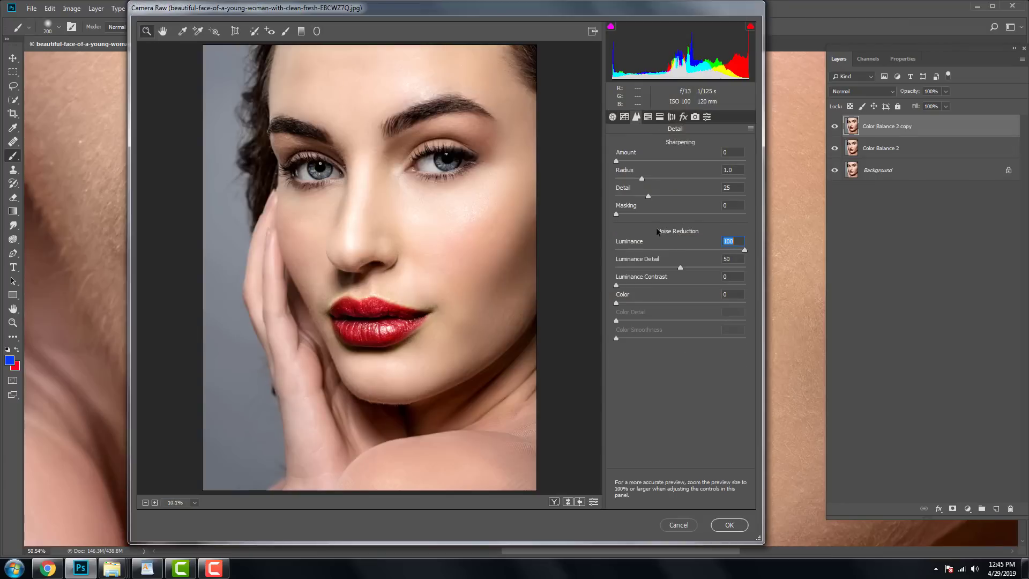
type("150")
left_click(729, 524)
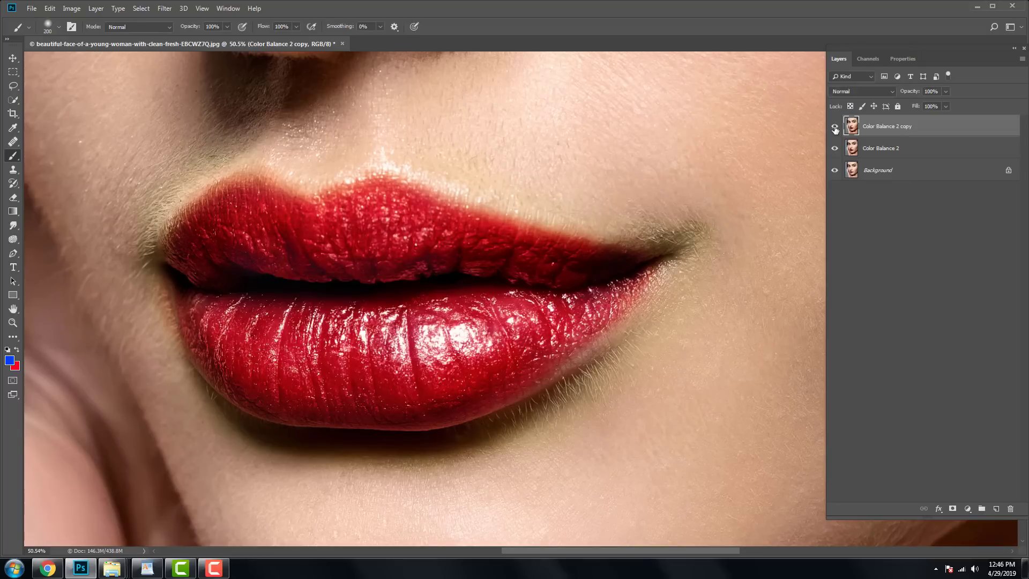
- Zoom in on the lips, add an empty layer, and choose the Mixer Brush, checking its presets
left_click_drag(419, 262, 504, 252)
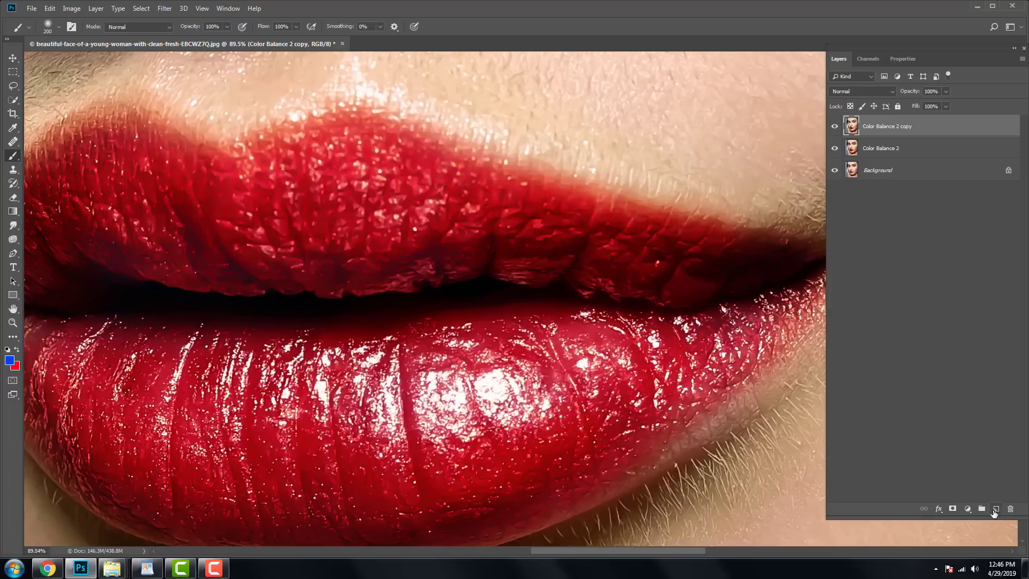
left_click(993, 509)
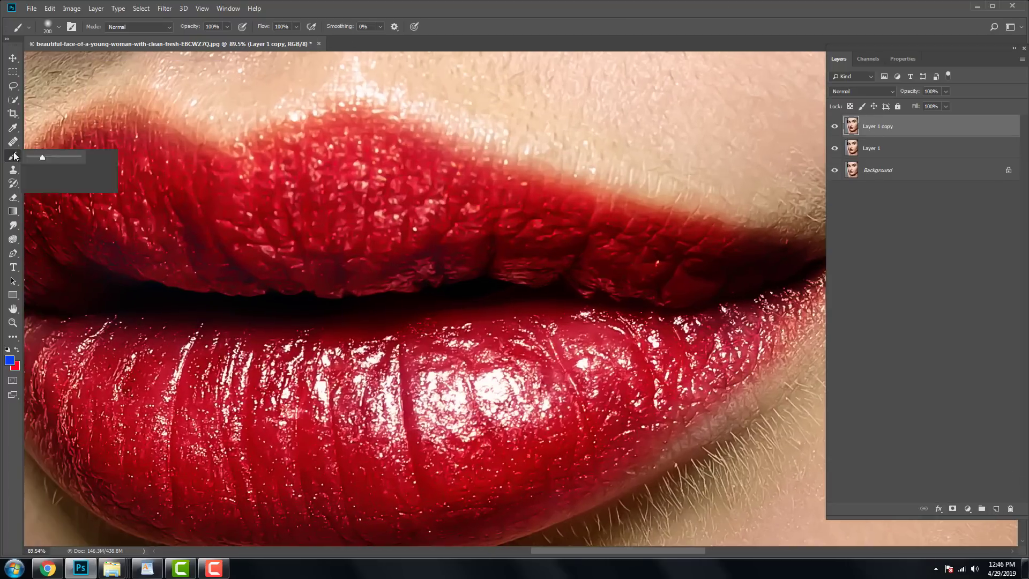
key("shift+b")
key("shift+b")
key("shift+b")
scroll(231, 204, "up", 3, "alt")
scroll(238, 206, "right", 2)
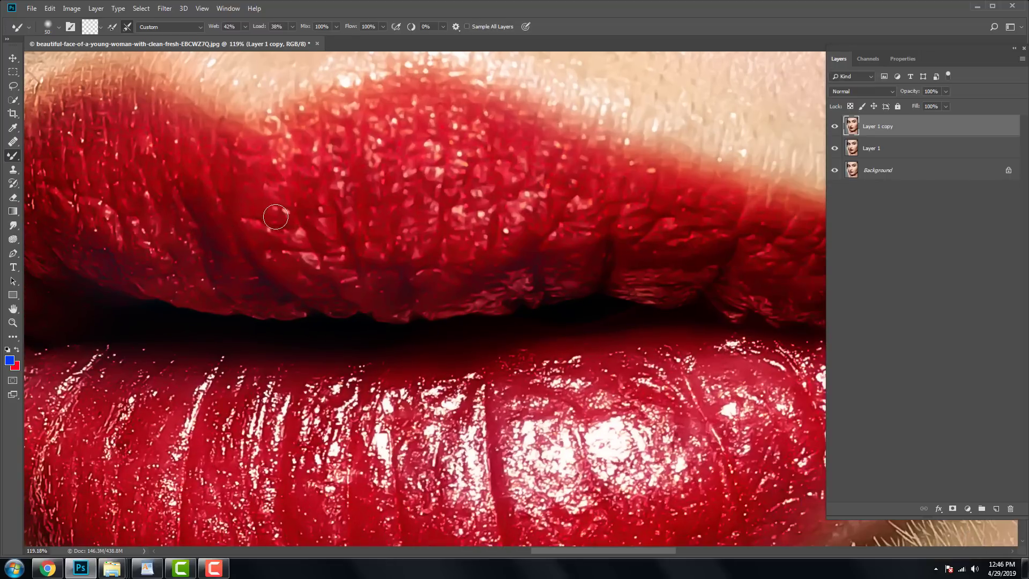
scroll(275, 215, "up", 2)
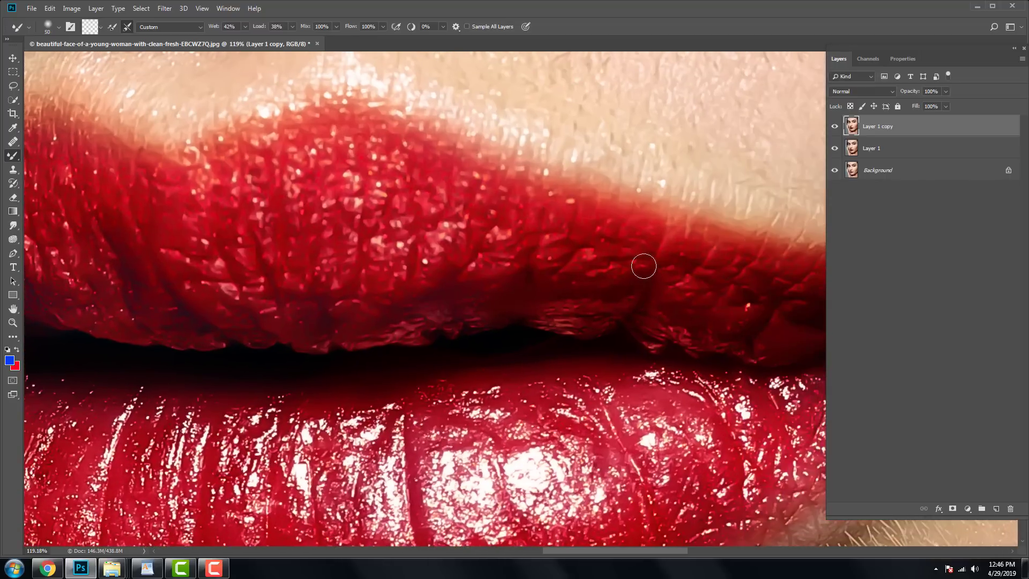
scroll(644, 267, "right", 2)
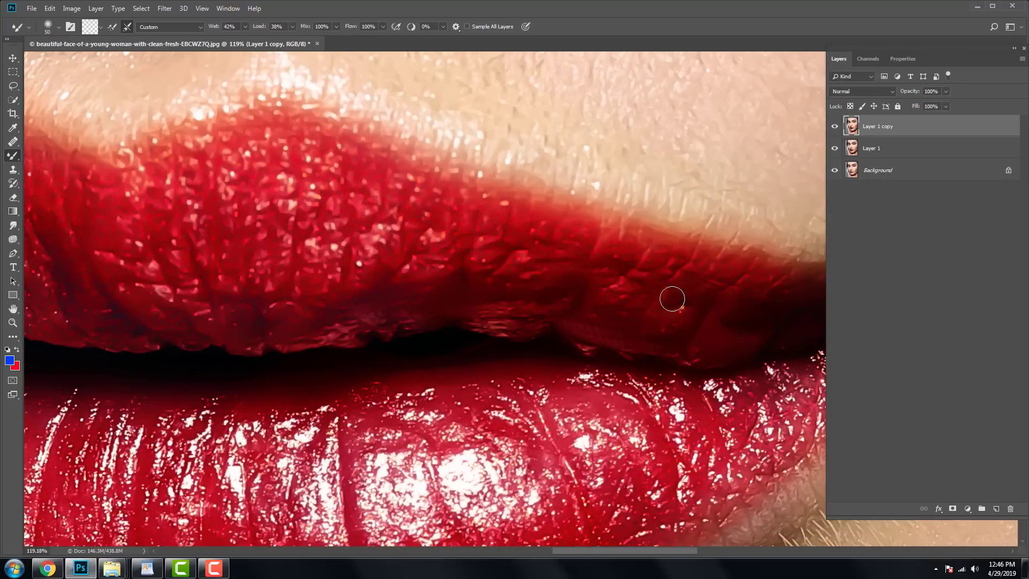
scroll(553, 236, "left", 2)
right_click(552, 236)
key("Escape")
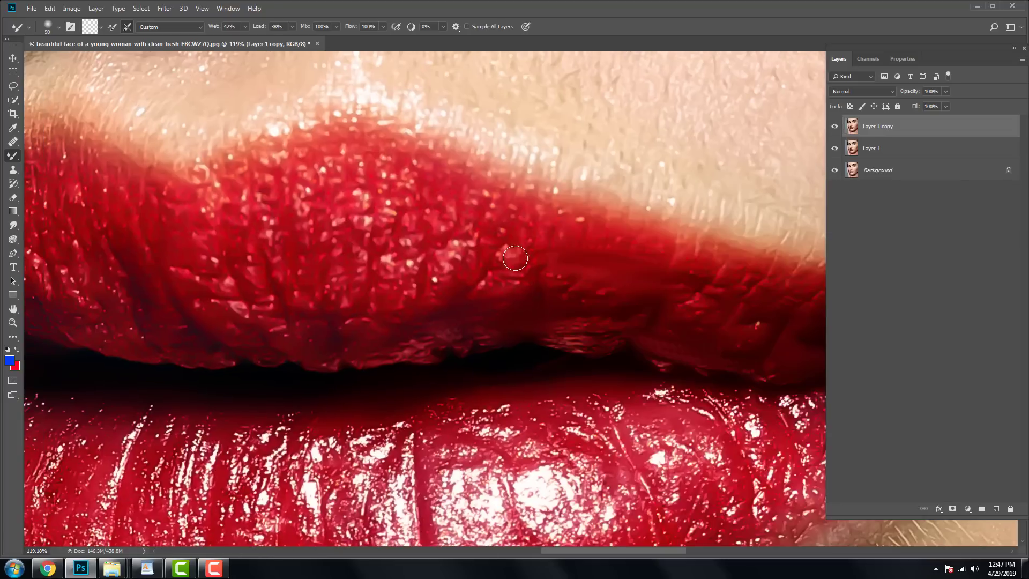
scroll(512, 292, "right", 2)
scroll(512, 293, "down", 1)
right_click(538, 334)
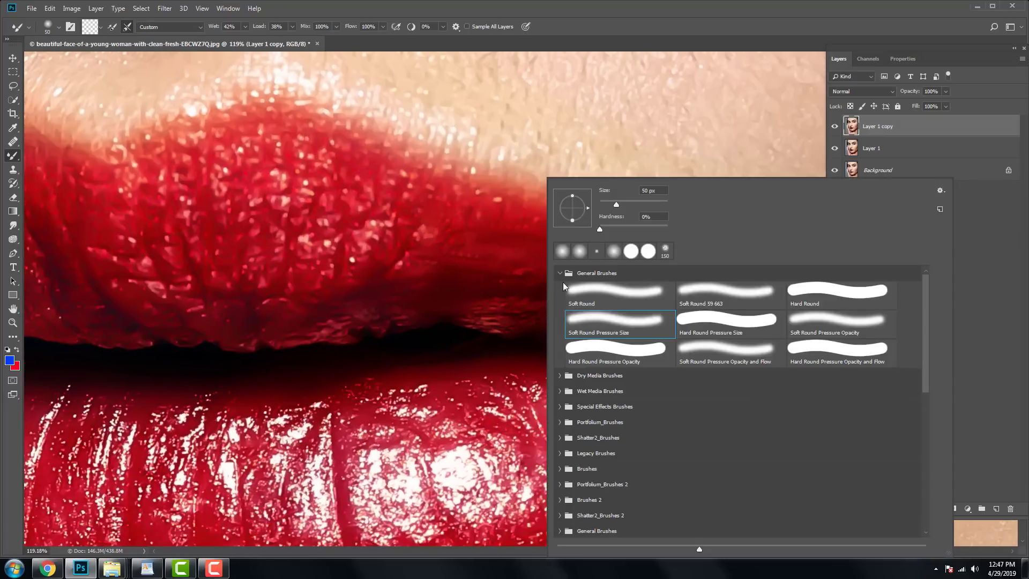
key("Escape")
- Smooth the upper lip texture into soft streaks with Mixer Brush strokes
scroll(485, 301, "up", 1)
scroll(485, 301, "left", 1)
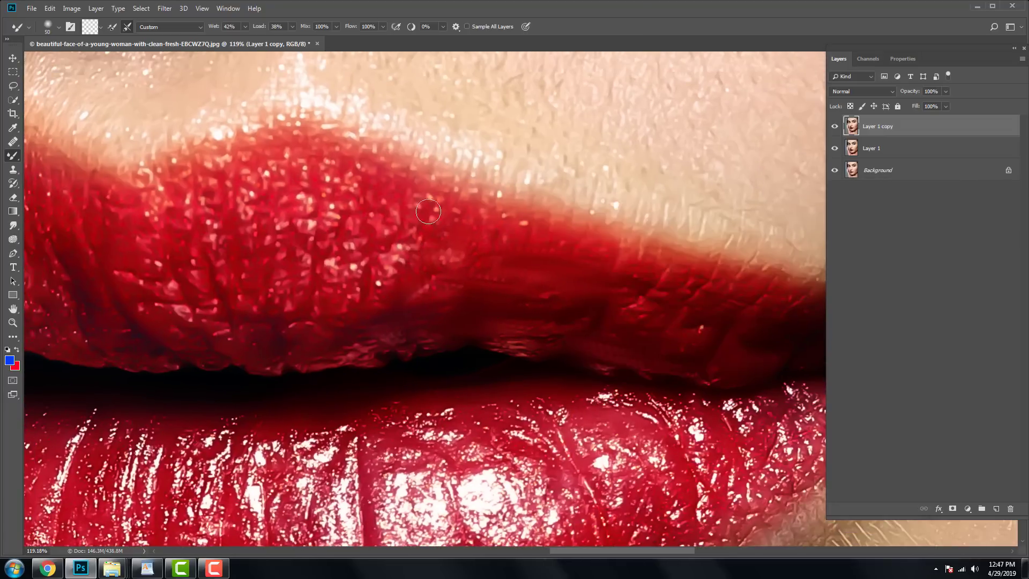
scroll(411, 253, "down", 5)
scroll(413, 298, "up", 5)
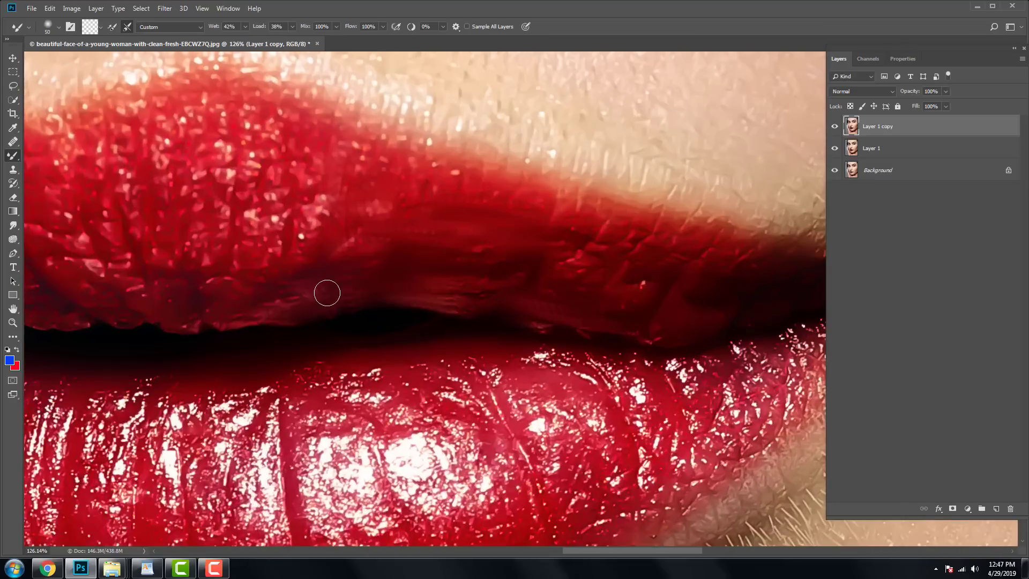
scroll(484, 393, "up", 1)
scroll(370, 390, "down", 1)
scroll(333, 379, "left", 1)
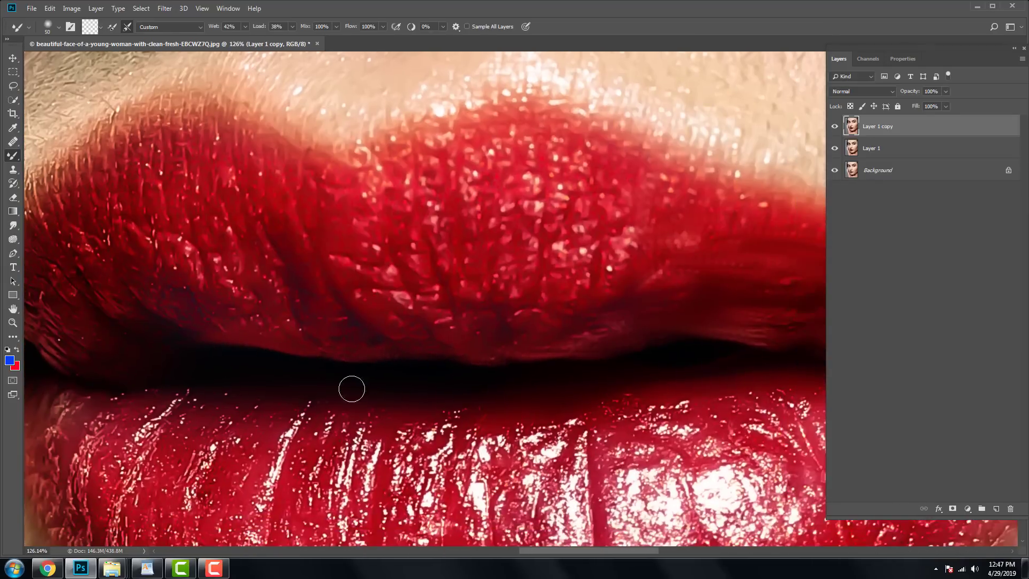
scroll(351, 386, "right", 1)
scroll(634, 367, "right", 1)
scroll(679, 368, "up", 3)
scroll(678, 368, "left", 3)
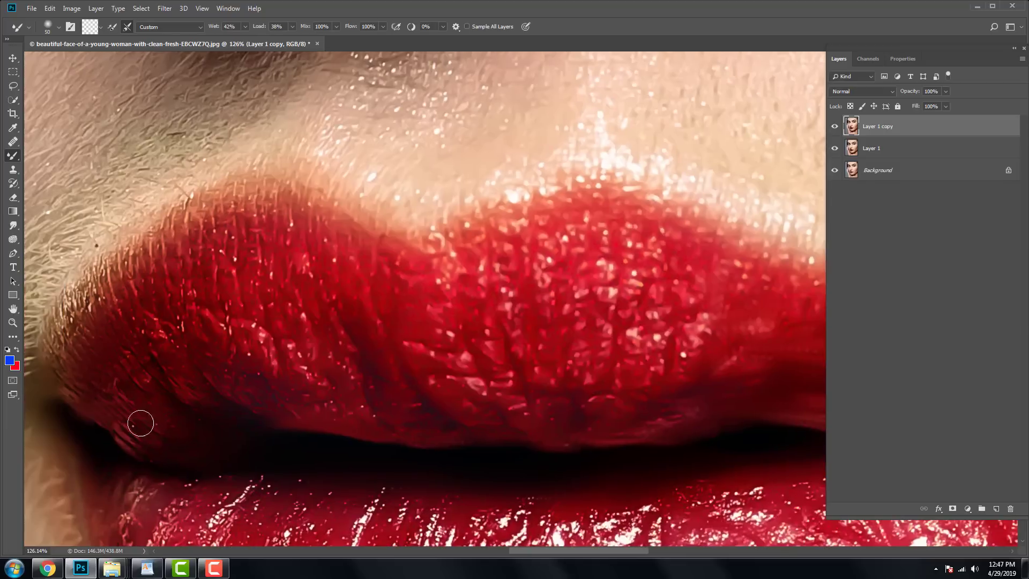
mouse_move(208, 370)
left_mouse_down()
mouse_move(280, 379)
mouse_move(327, 328)
mouse_move(443, 413)
mouse_move(479, 347)
mouse_move(584, 294)
mouse_move(654, 332)
left_mouse_up()
scroll(177, 397, "down", 2)
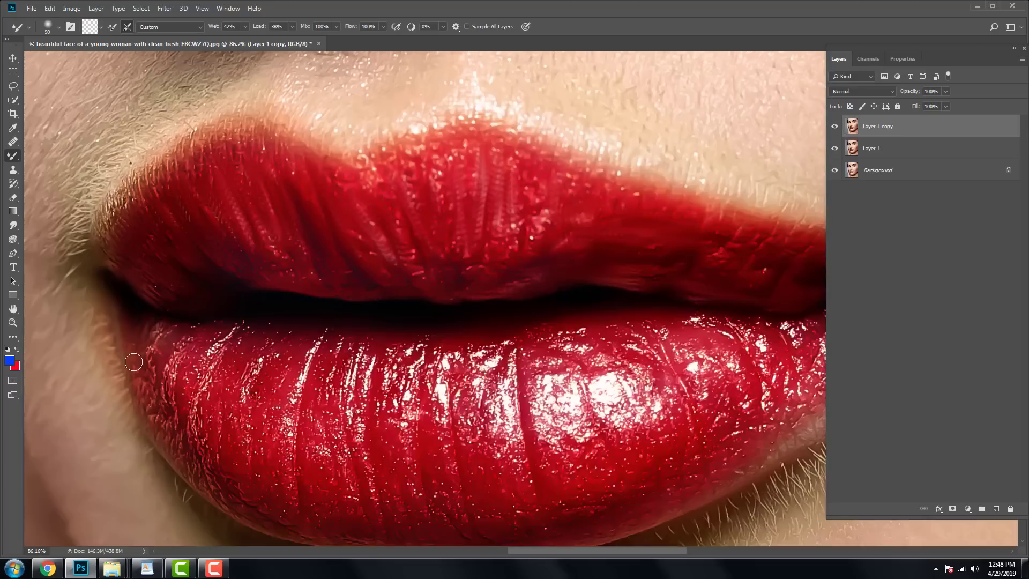
left_click_drag(202, 384, 170, 304)
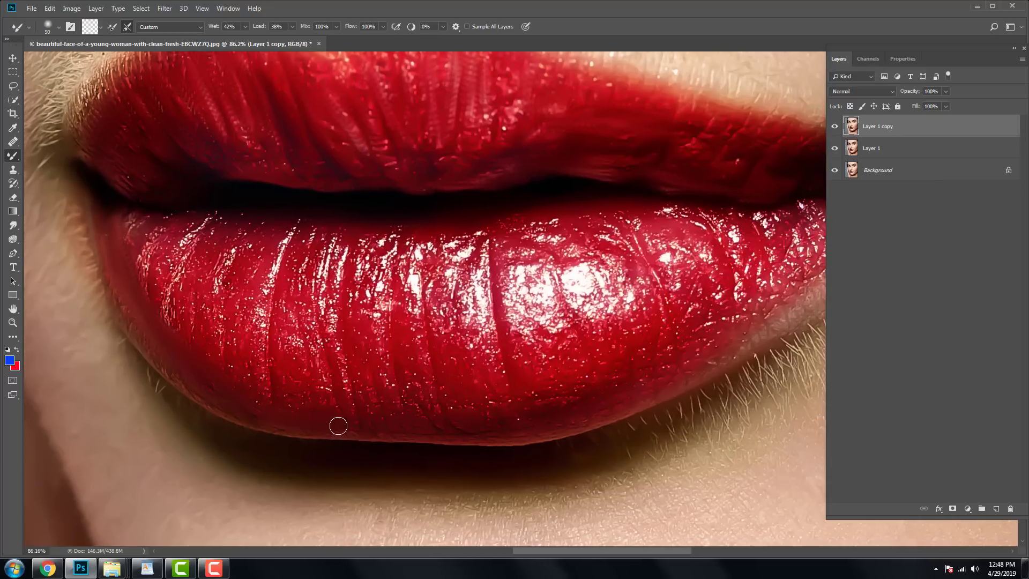
- Smooth and blend the lower lip texture along its edge and across the lip
left_click_drag(568, 402, 490, 391)
left_click_drag(656, 334, 579, 382)
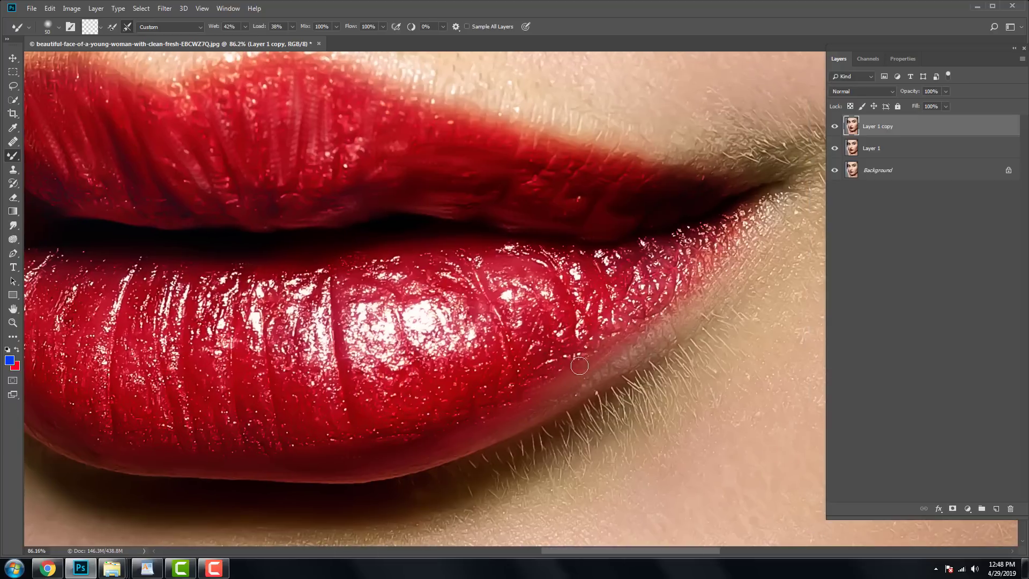
left_click_drag(655, 304, 582, 323)
left_click_drag(493, 386, 549, 399)
mouse_move(675, 263)
left_mouse_down()
mouse_move(471, 327)
mouse_move(393, 322)
mouse_move(468, 270)
left_mouse_up()
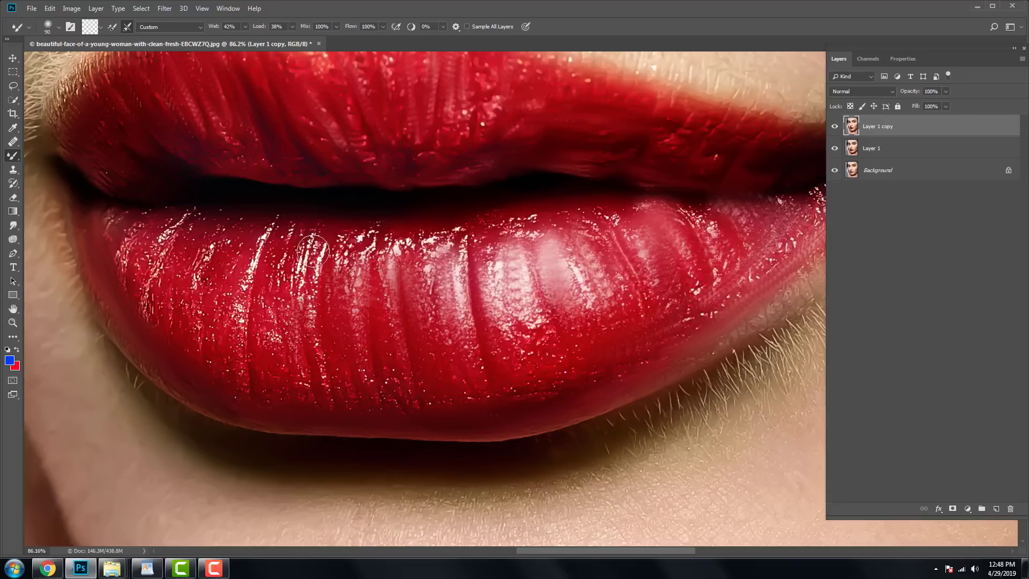
- Blend Layer 1 copy as Lighten and toggle it repeatedly to compare red lips with the original
left_click(868, 93)
left_click(837, 173)
scroll(578, 193, "down", 5)
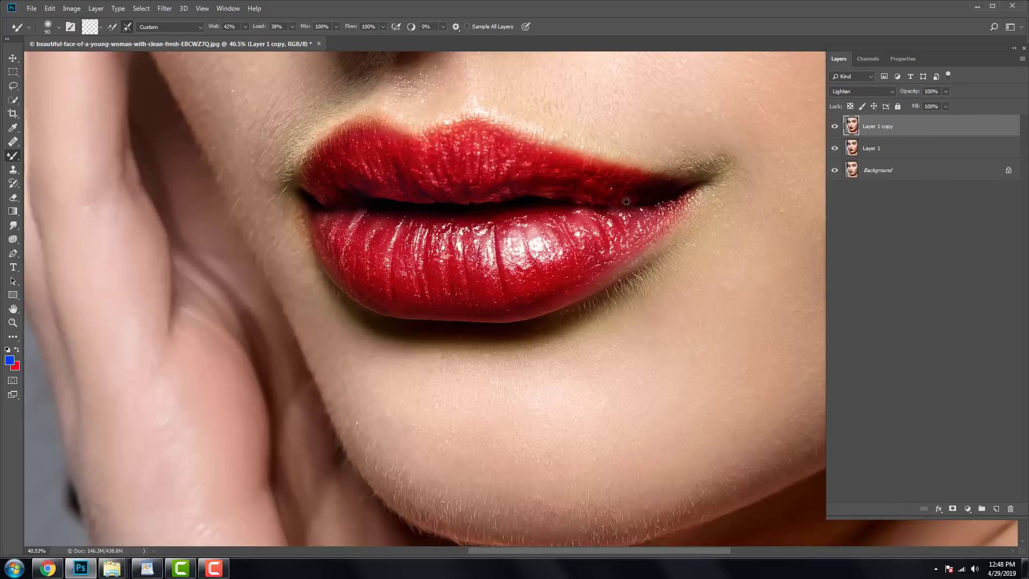
left_click(834, 127)
left_click(834, 127)
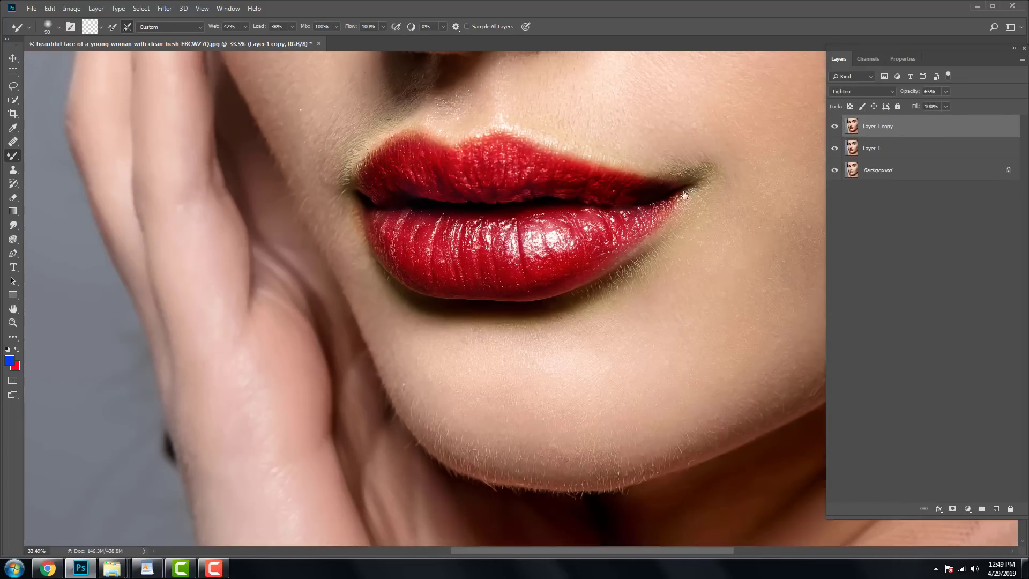
scroll(611, 161, "up", 3)
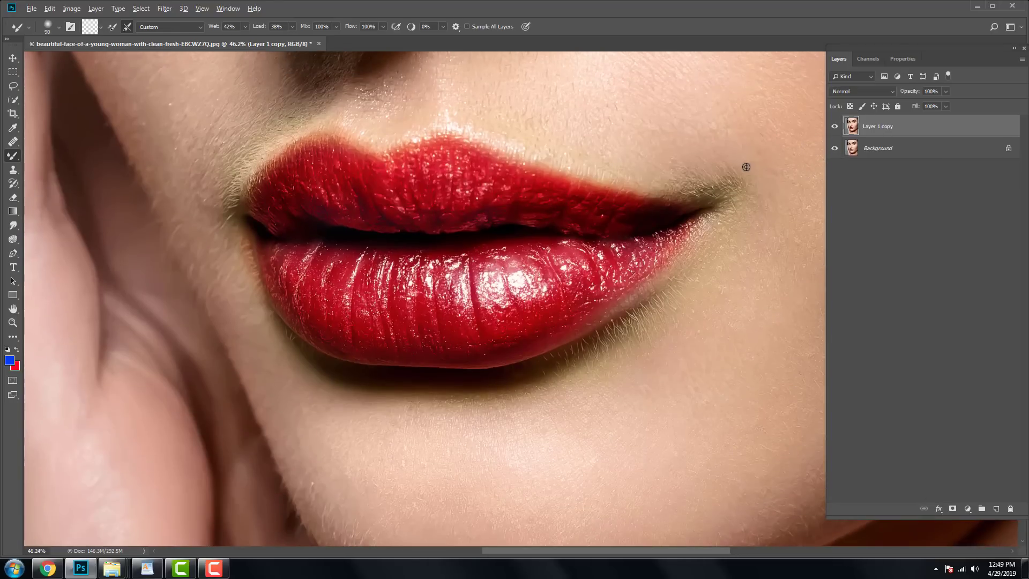
left_click(834, 128)
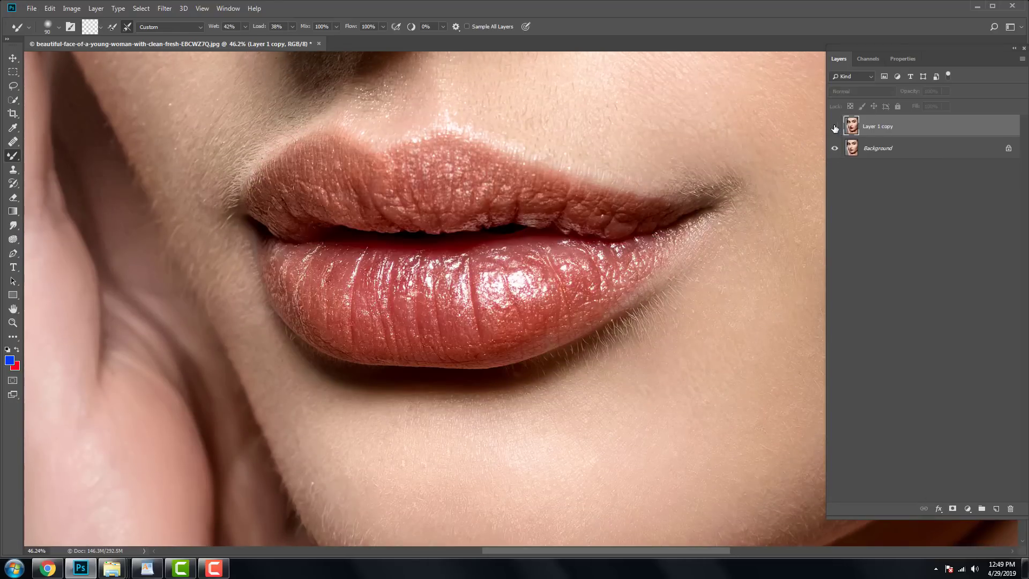
left_click(834, 128)
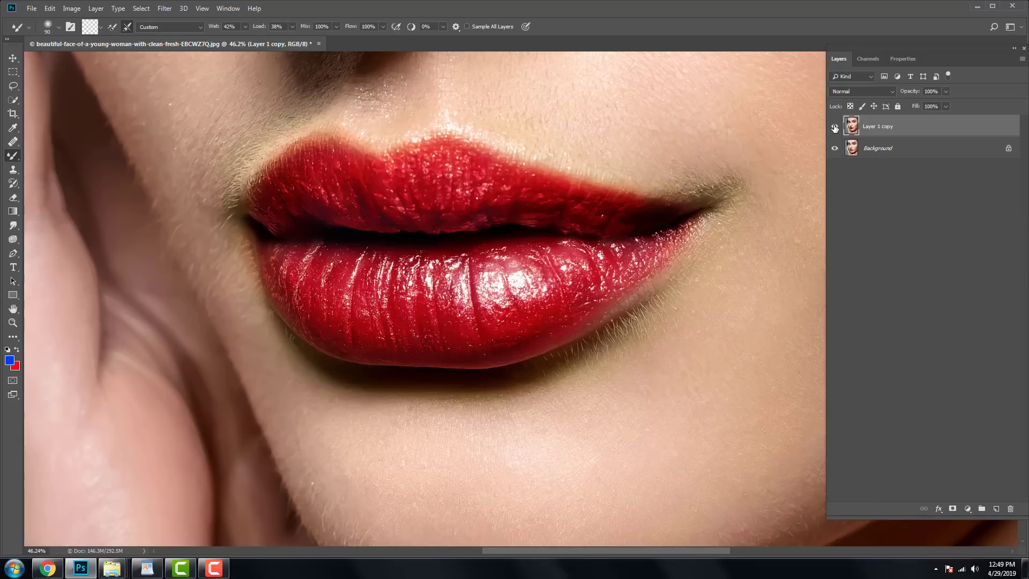
left_click(834, 127)
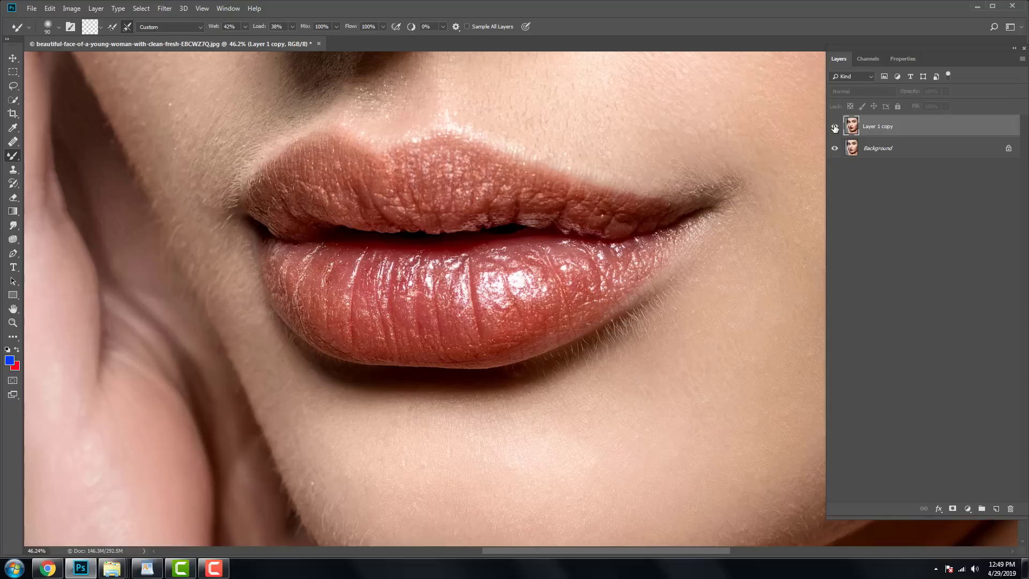
left_click(834, 128)
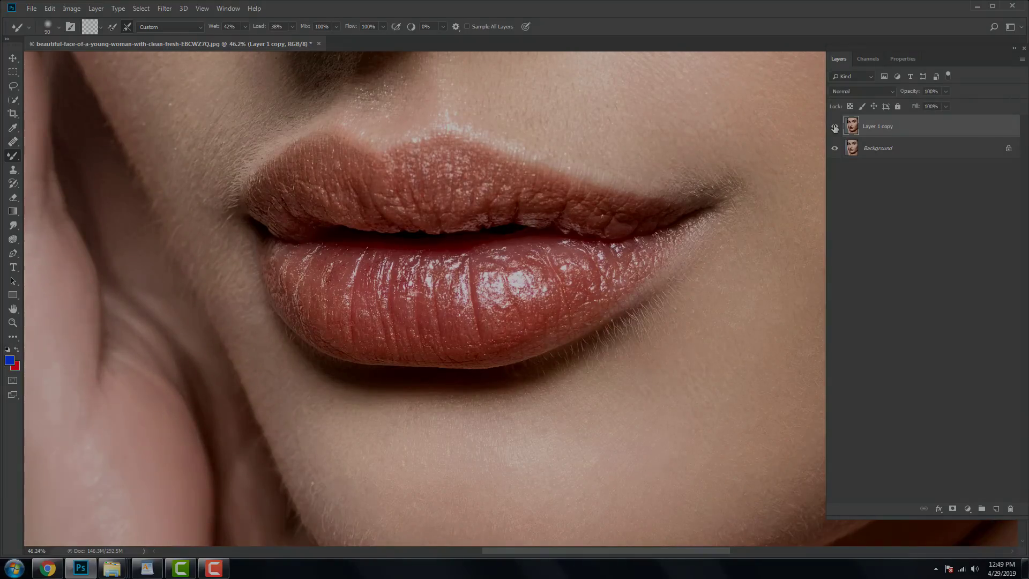
left_click(834, 127)
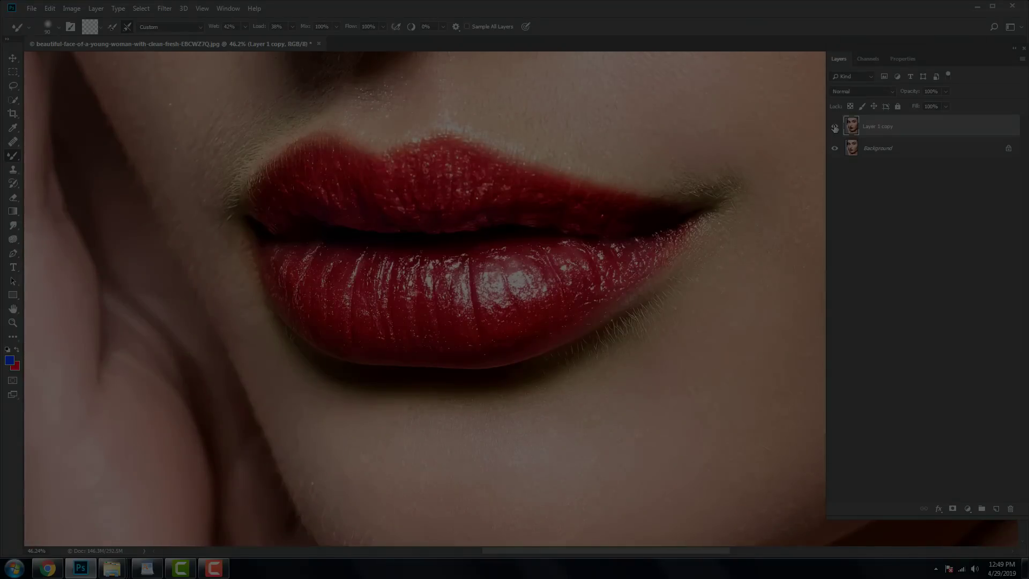